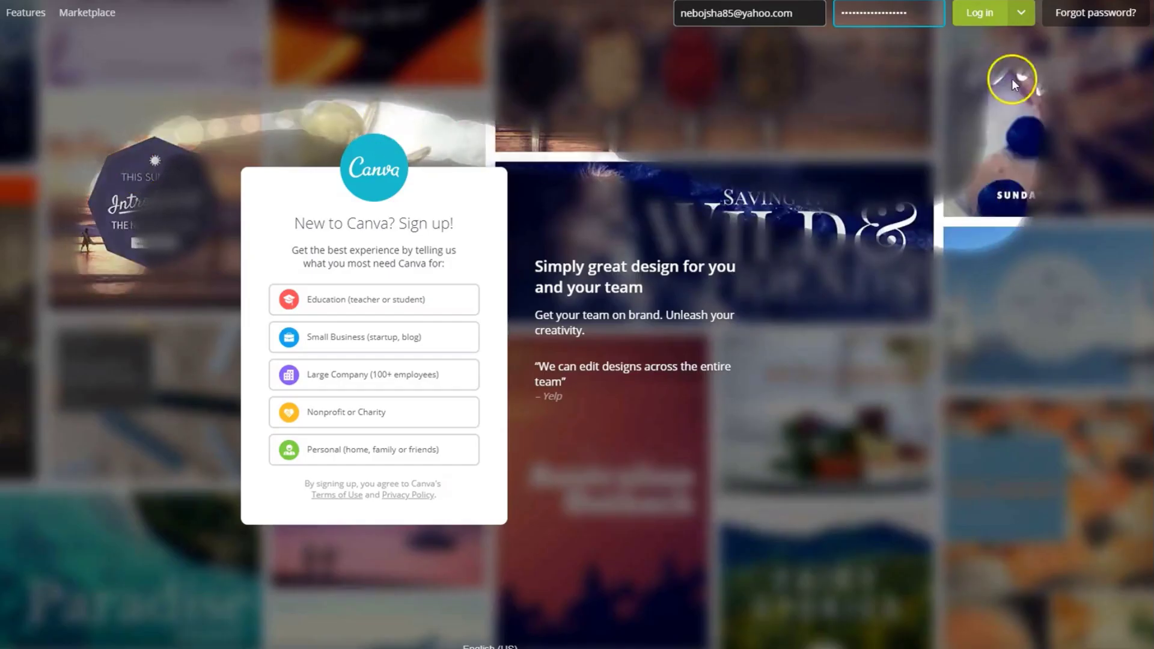
# Step: Log in to Canva with the pre-filled account e-mail and password
pyautogui.click(977, 13)
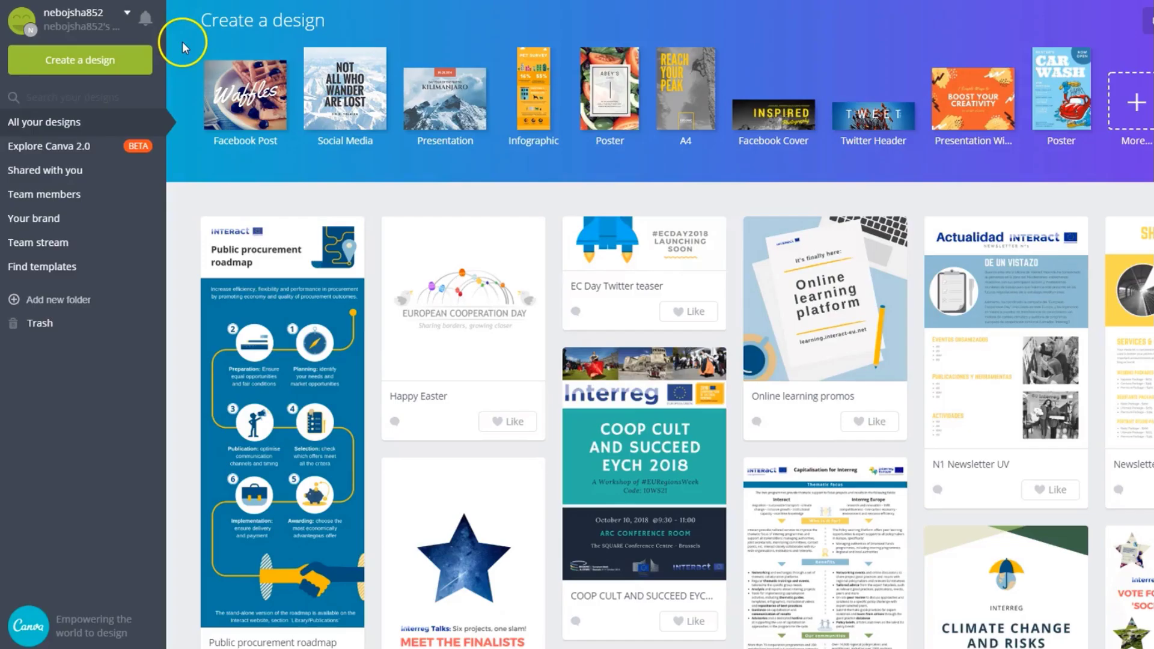
# Step: Open Create a design and browse the categories from Recommended down to Events
pyautogui.click(93, 62)
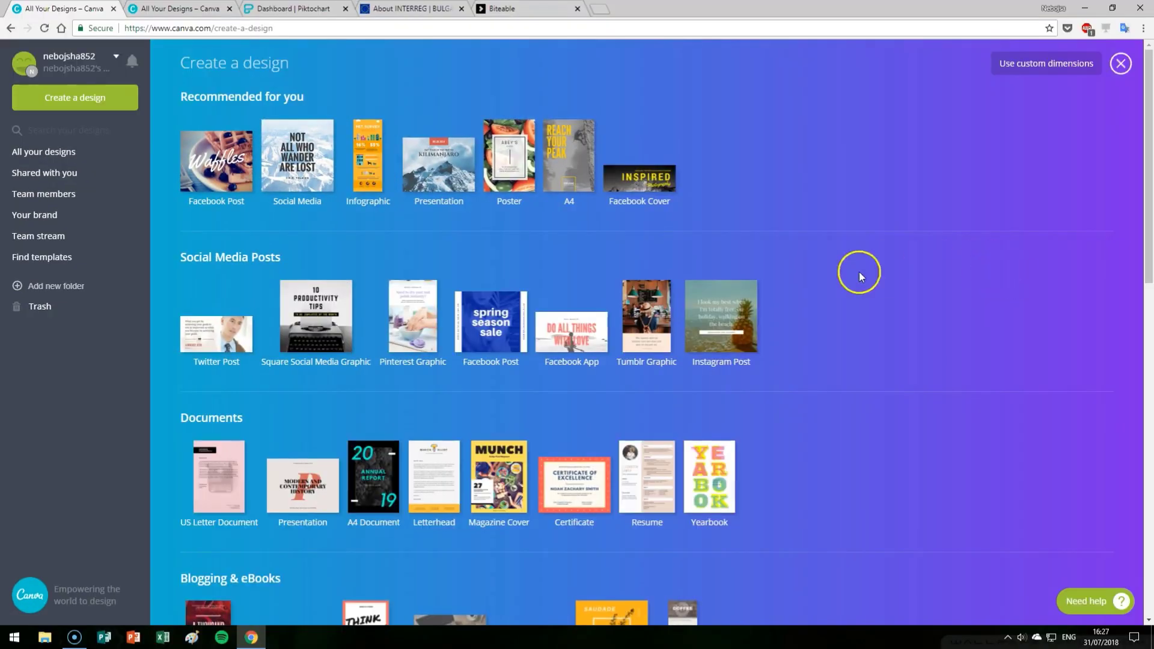
pyautogui.scroll(-5, 920, 276)
pyautogui.scroll(1, 399, 329)
pyautogui.scroll(-2, 366, 332)
pyautogui.scroll(-5, 369, 329)
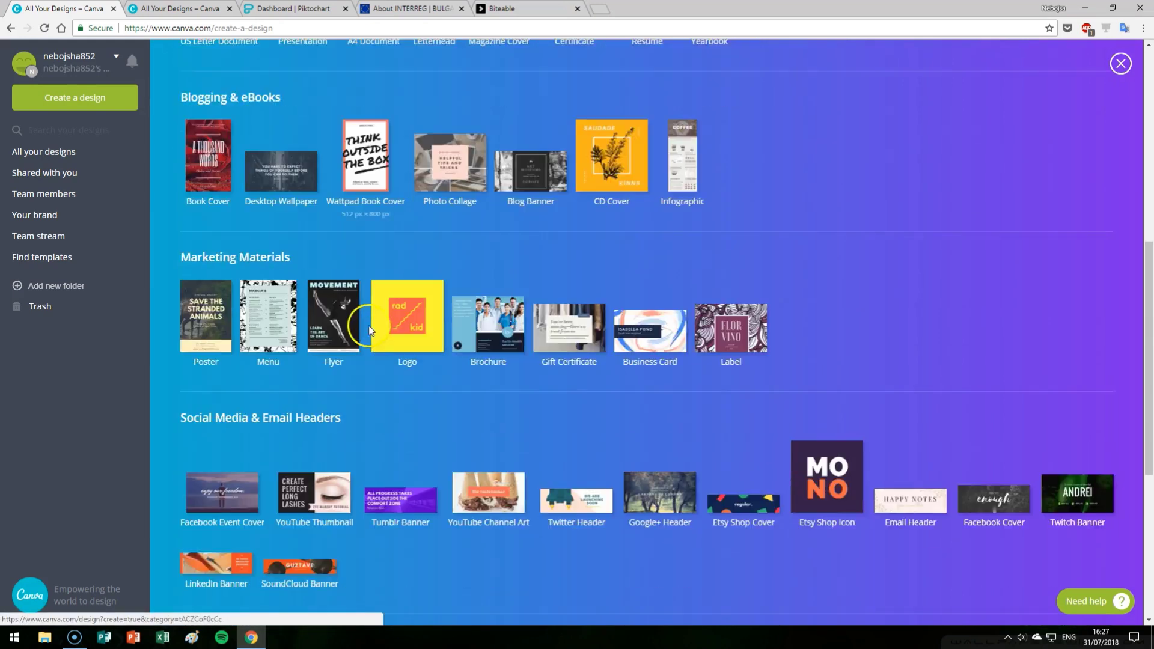
pyautogui.scroll(-4, 548, 291)
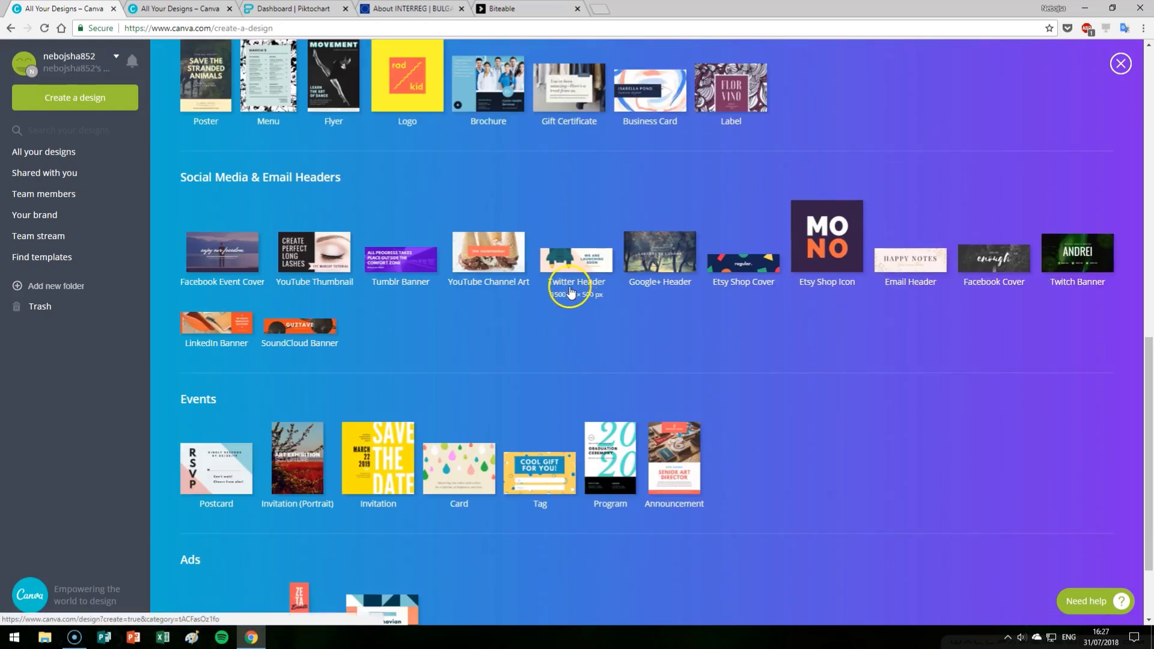
pyautogui.scroll(14, 569, 286)
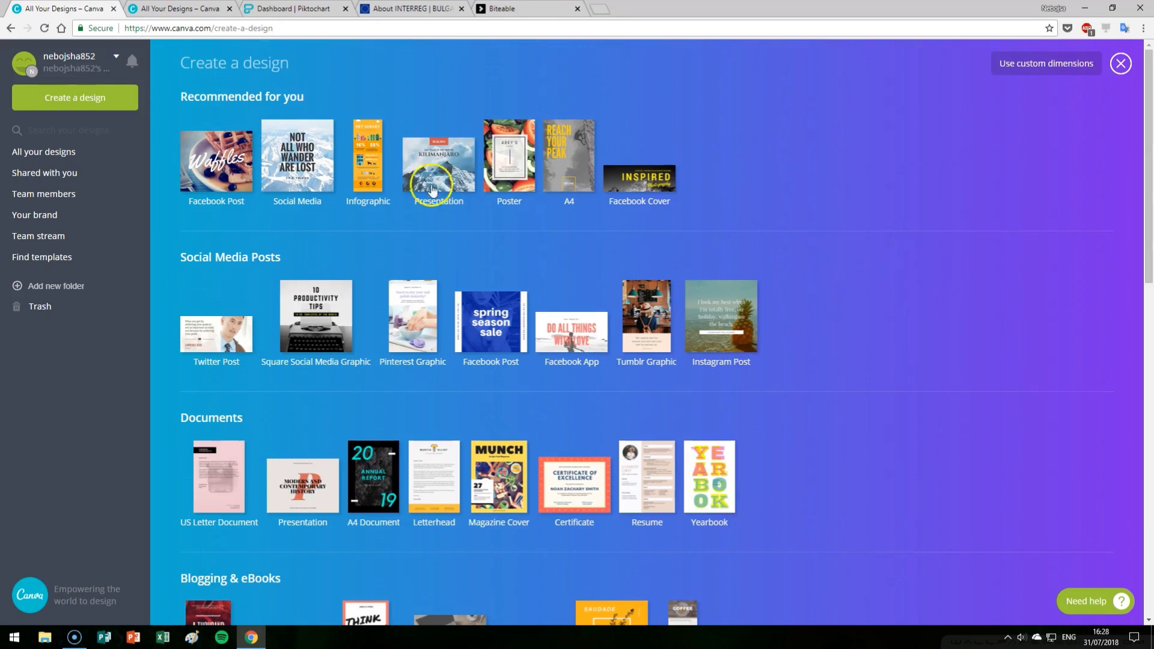
# Step: Start a new blank Social Media design and scroll its suggested layouts
pyautogui.click(312, 163)
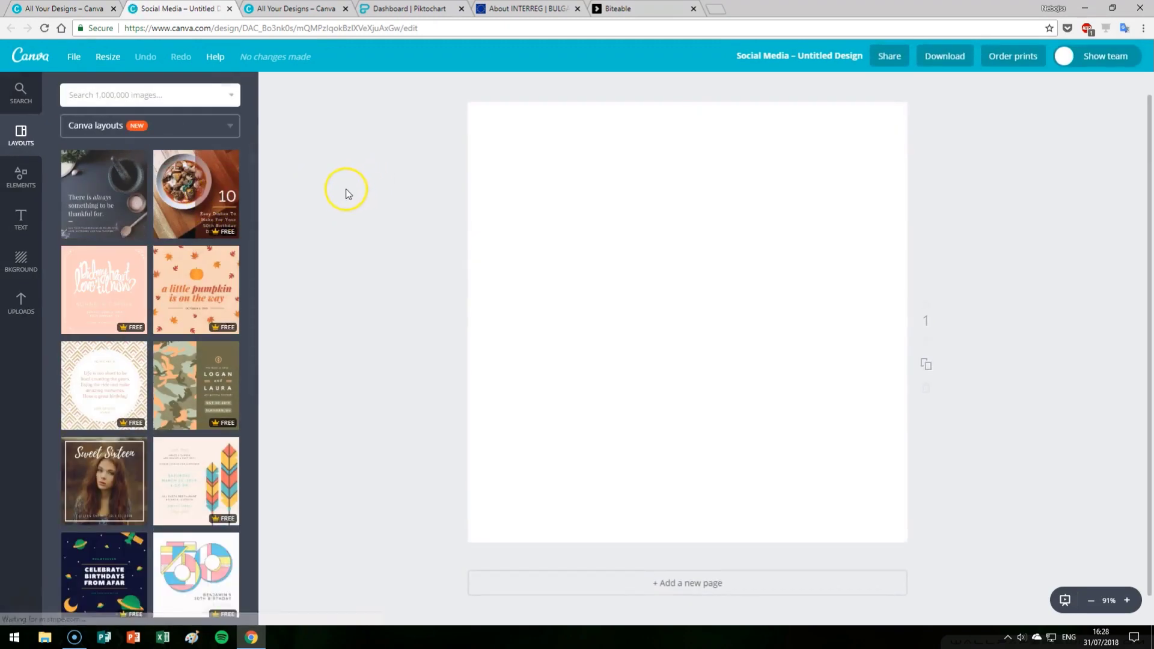
pyautogui.scroll(-4, 120, 277)
pyautogui.scroll(-5, 120, 275)
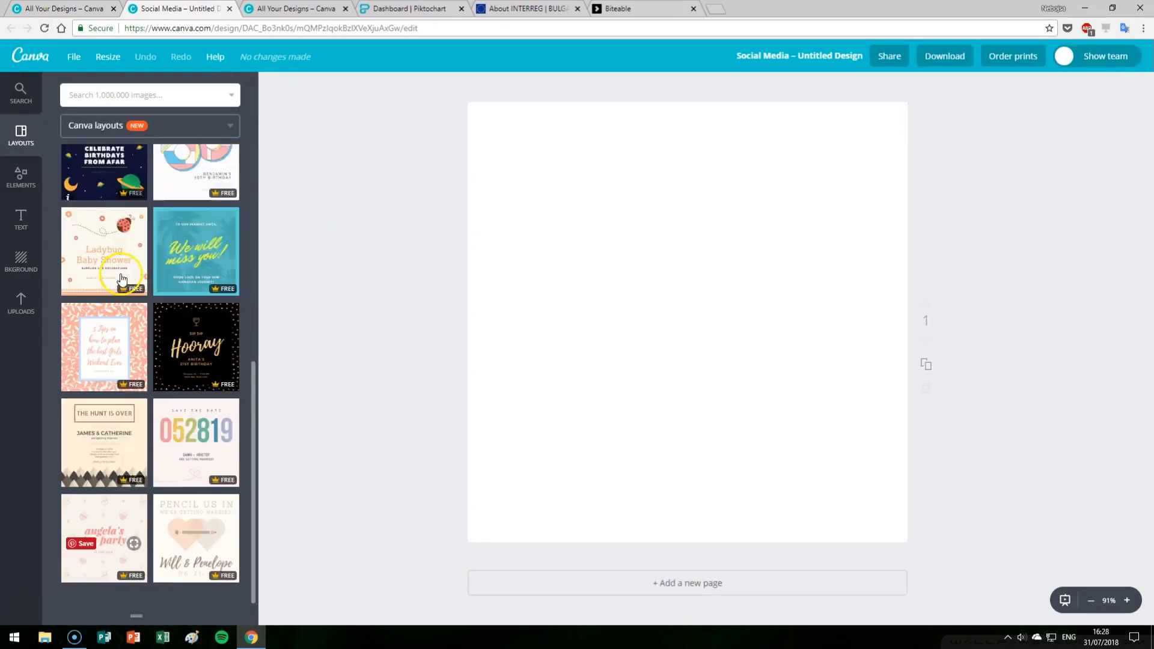
# Step: Look through the Elements, Text, Background and Uploads panels
pyautogui.click(20, 172)
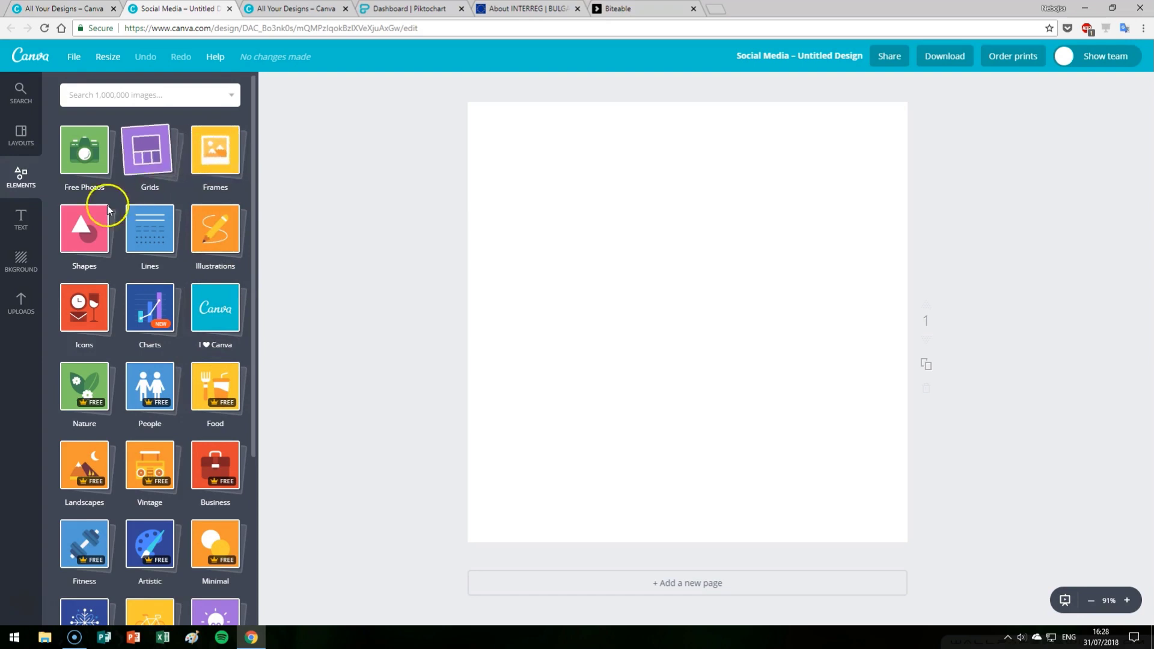
pyautogui.click(20, 220)
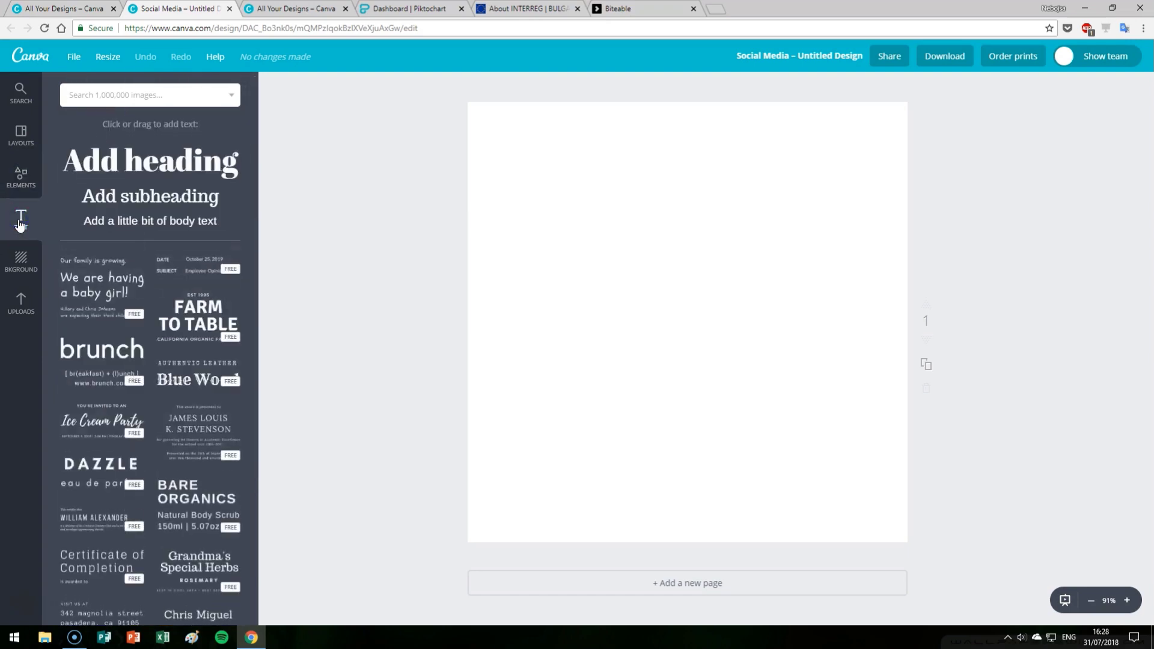
pyautogui.click(20, 271)
pyautogui.click(23, 305)
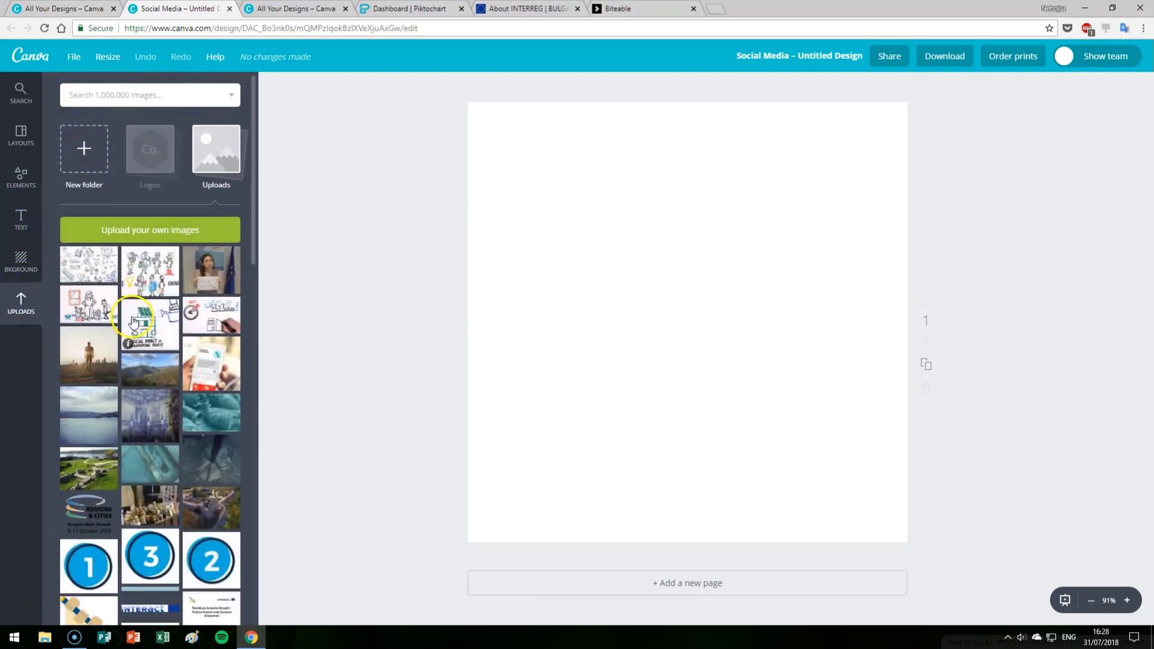
pyautogui.scroll(-9, 196, 352)
pyautogui.scroll(7, 183, 352)
pyautogui.scroll(2, 182, 348)
# Step: Return to Layouts and scroll down through the ready-made designs
pyautogui.click(13, 128)
pyautogui.scroll(-10, 156, 301)
pyautogui.scroll(-6, 175, 330)
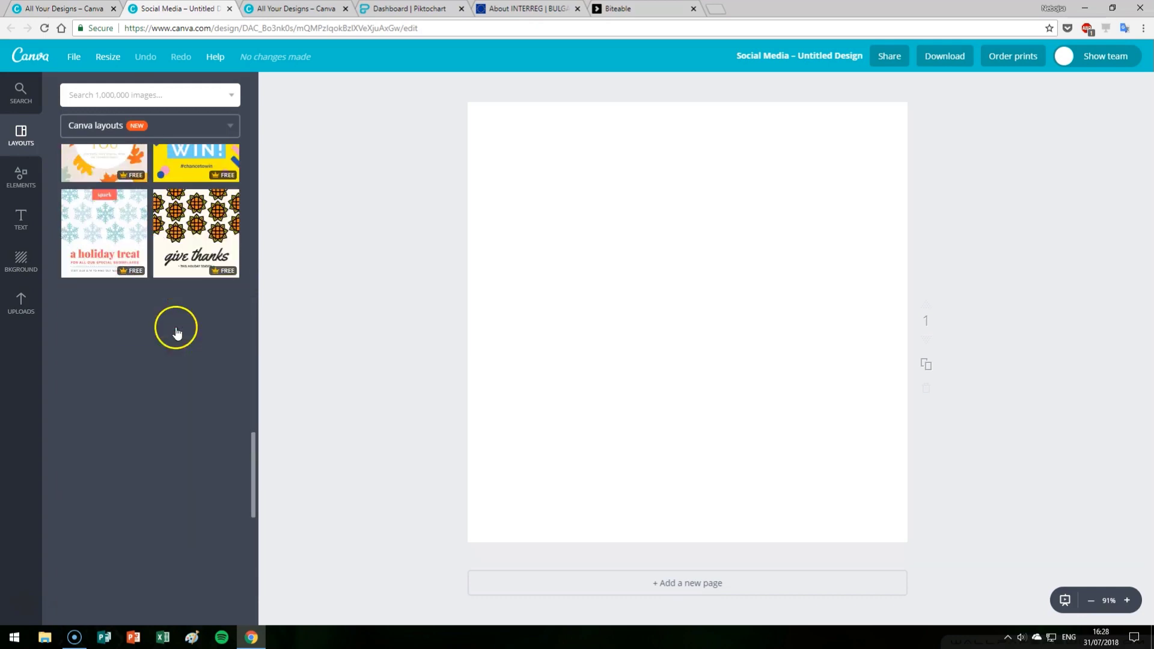
pyautogui.scroll(-5, 171, 342)
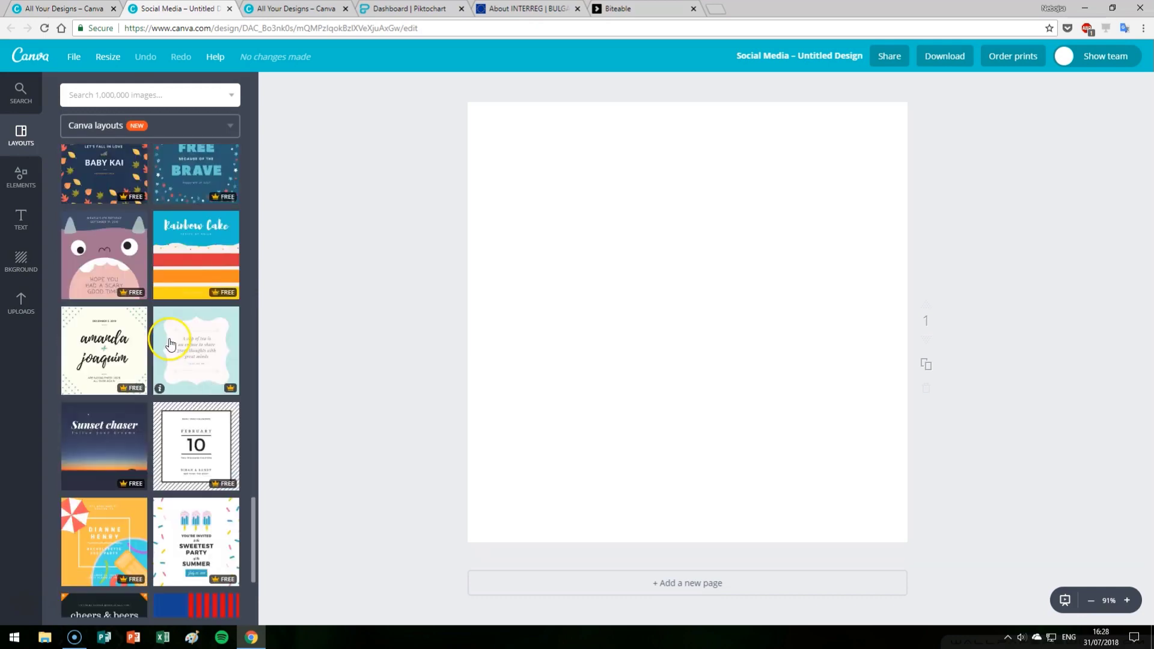
pyautogui.scroll(-6, 137, 435)
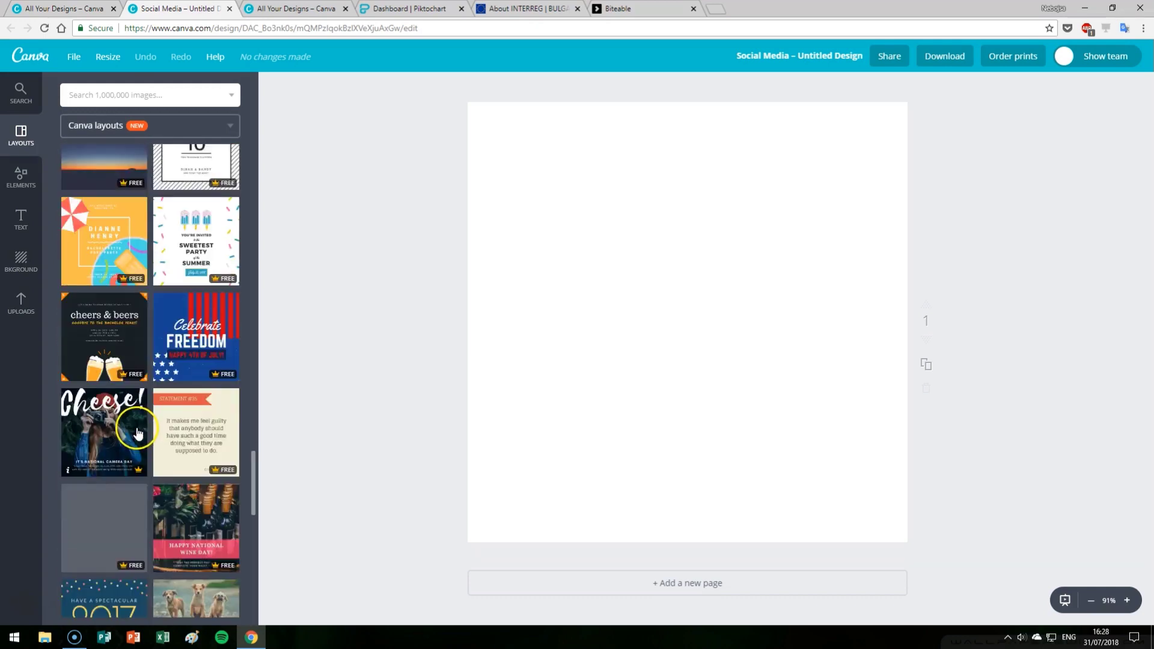
# Step: Apply the Happy National Wine Day layout with the green riverside landscape as its photo
pyautogui.click(198, 351)
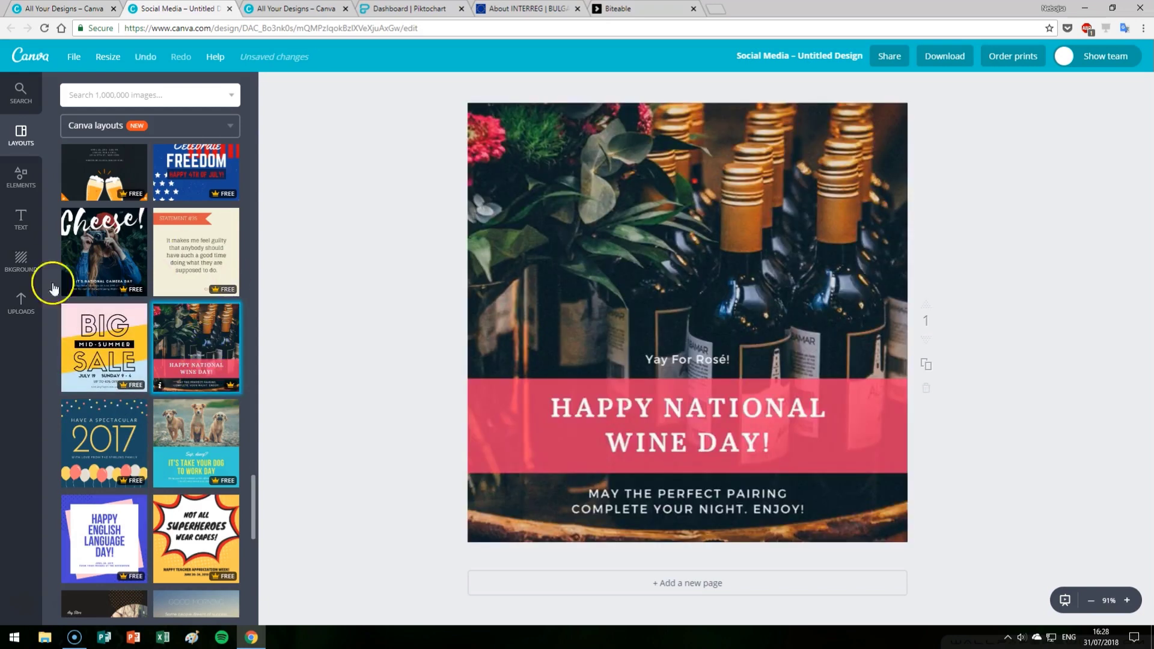
pyautogui.click(24, 299)
pyautogui.moveTo(124, 472); pyautogui.dragTo(652, 228)
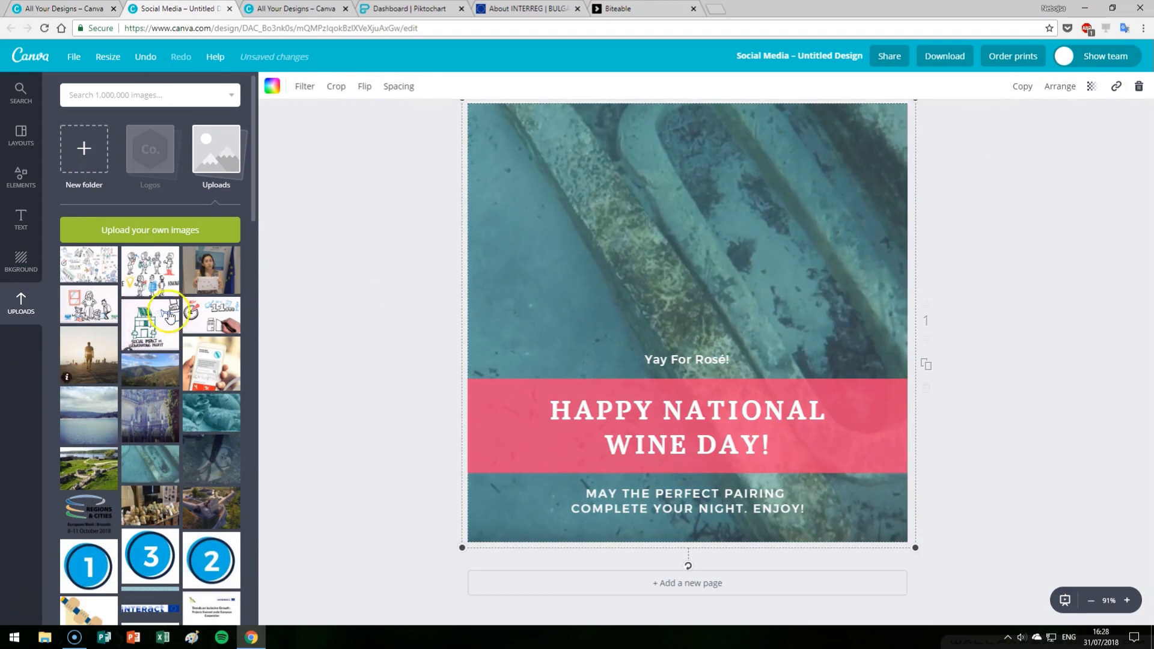
pyautogui.moveTo(216, 269); pyautogui.dragTo(601, 313)
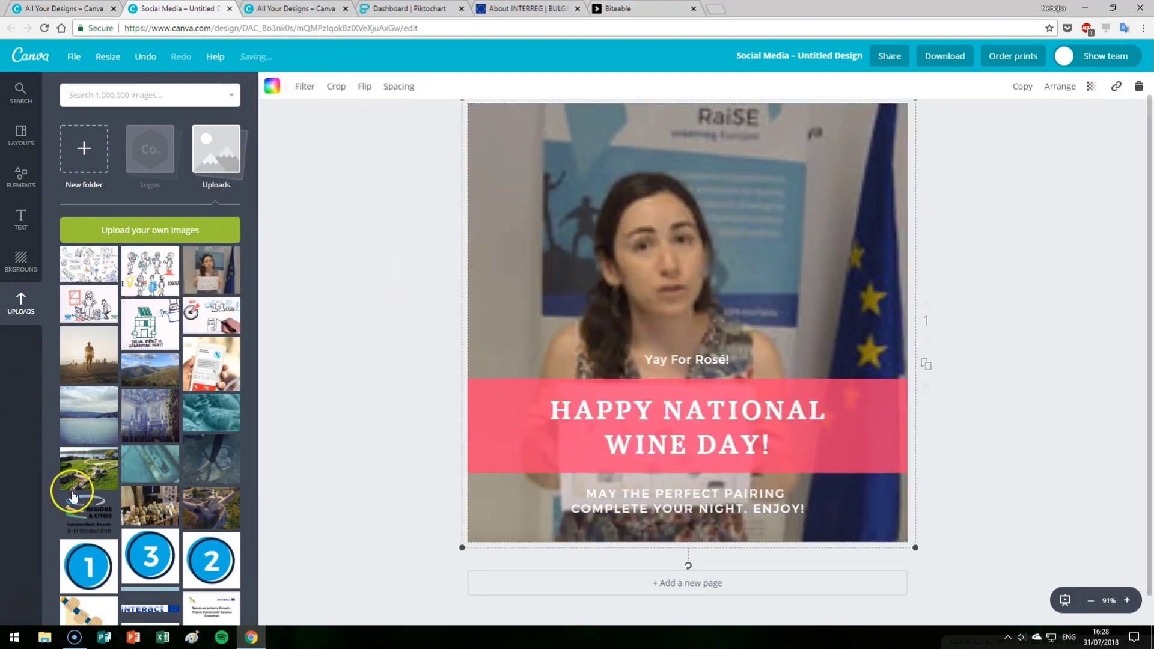
pyautogui.moveTo(82, 478); pyautogui.dragTo(625, 425)
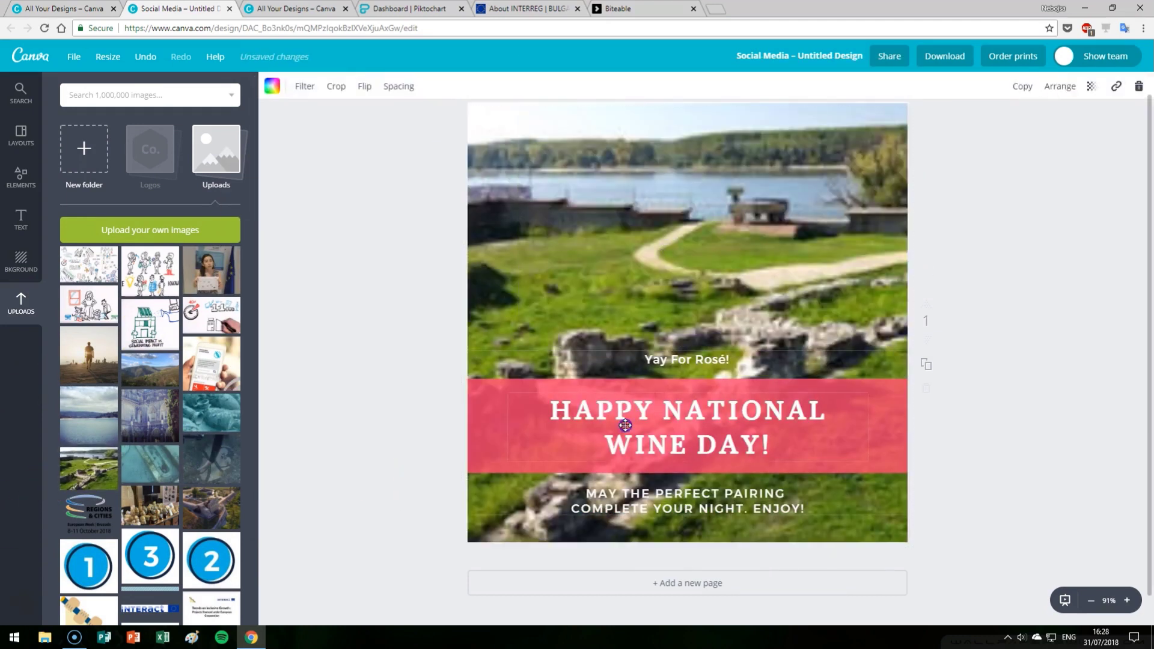
# Step: Recolour the layout's banner blue
pyautogui.click(640, 411)
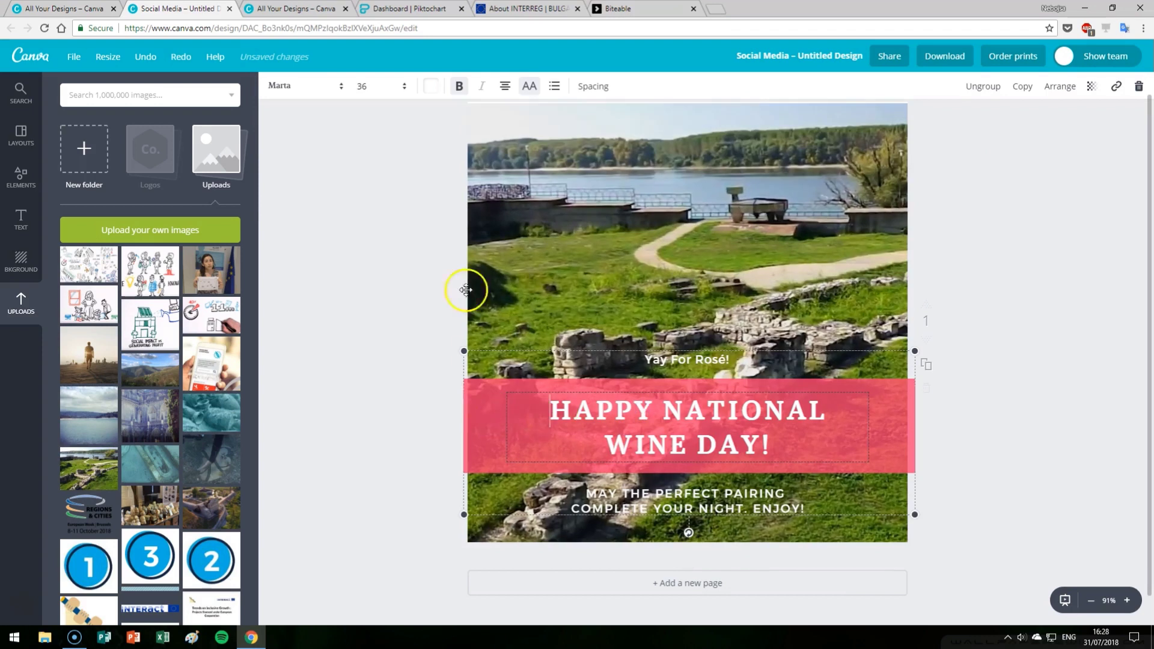
pyautogui.click(272, 86)
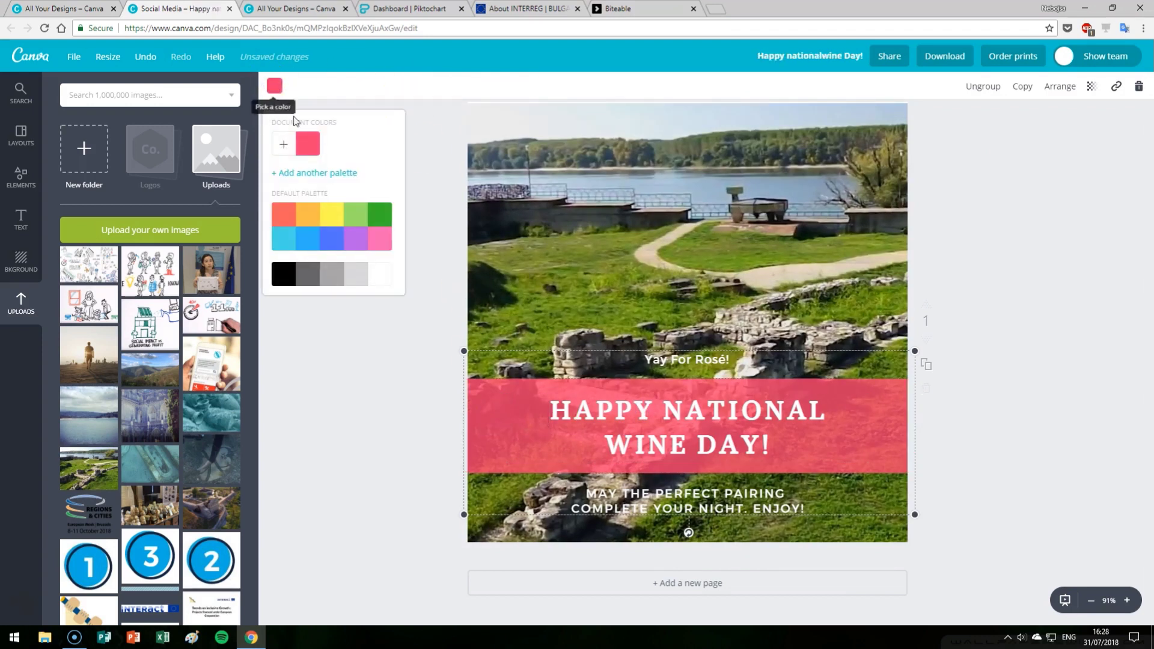
pyautogui.click(331, 239)
pyautogui.click(727, 413)
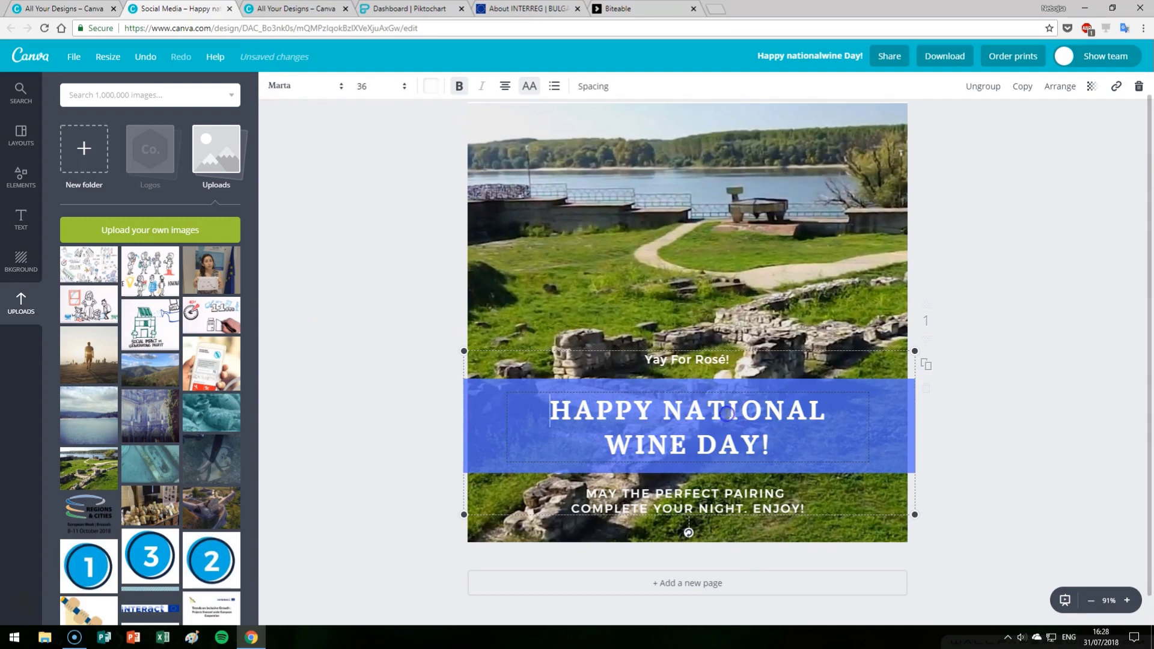
# Step: Replace the headline with 'Programme Brochure', removing the leftover WINE DAY! text
pyautogui.doubleClick(727, 413)
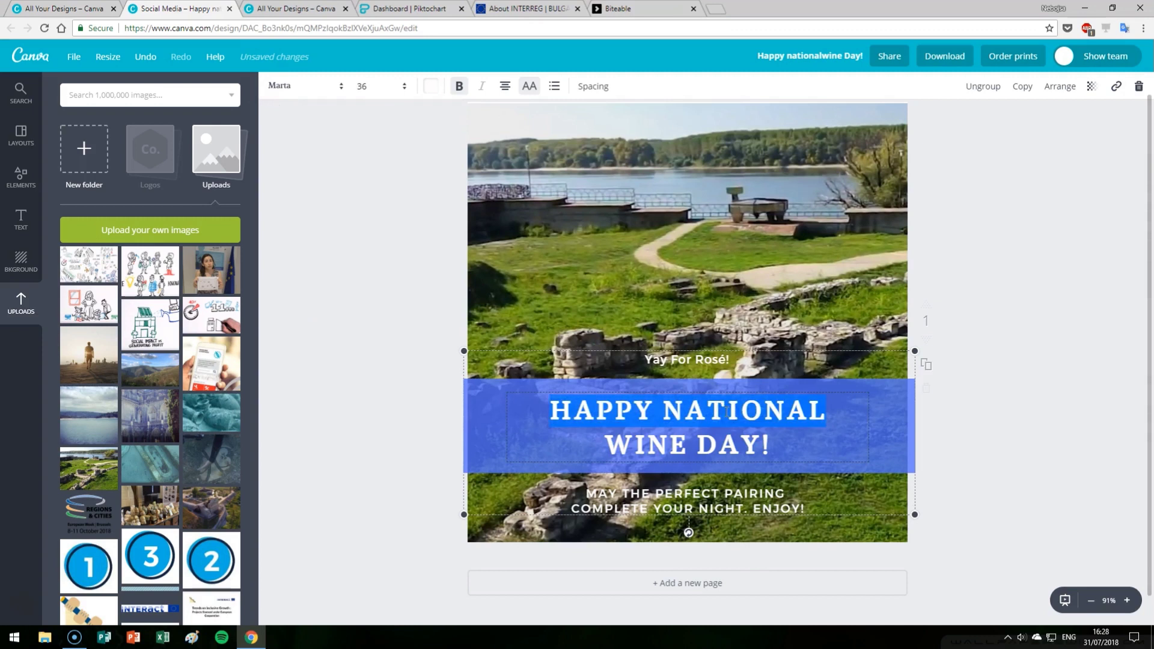
pyautogui.write('Programme ')
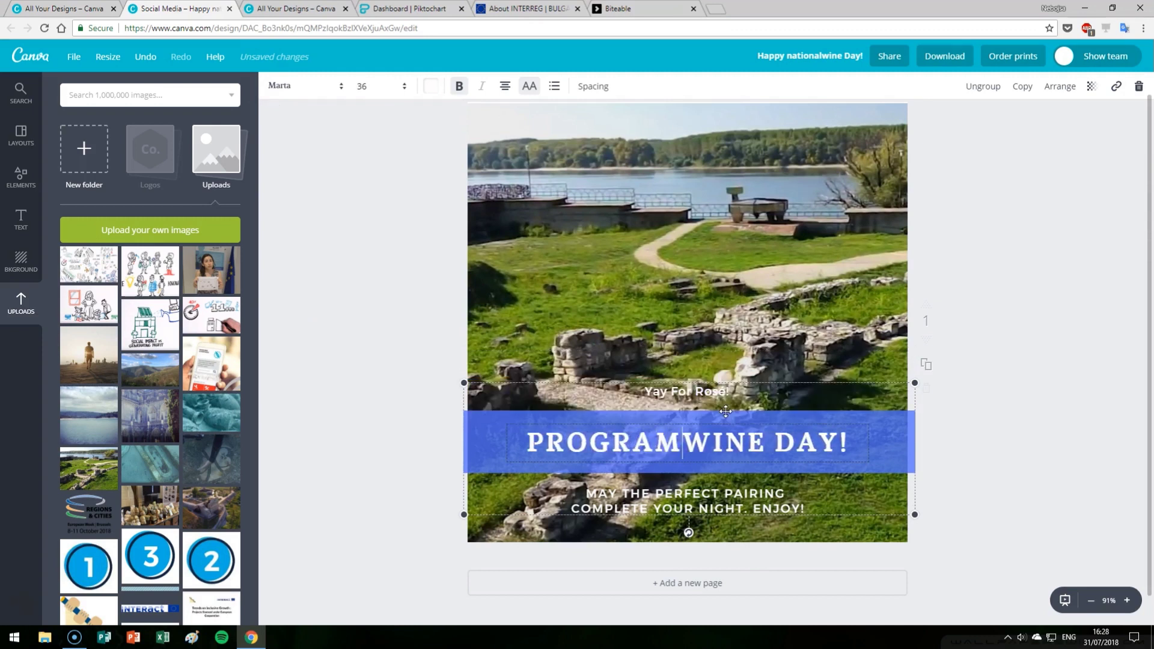
pyautogui.write('Brochure')
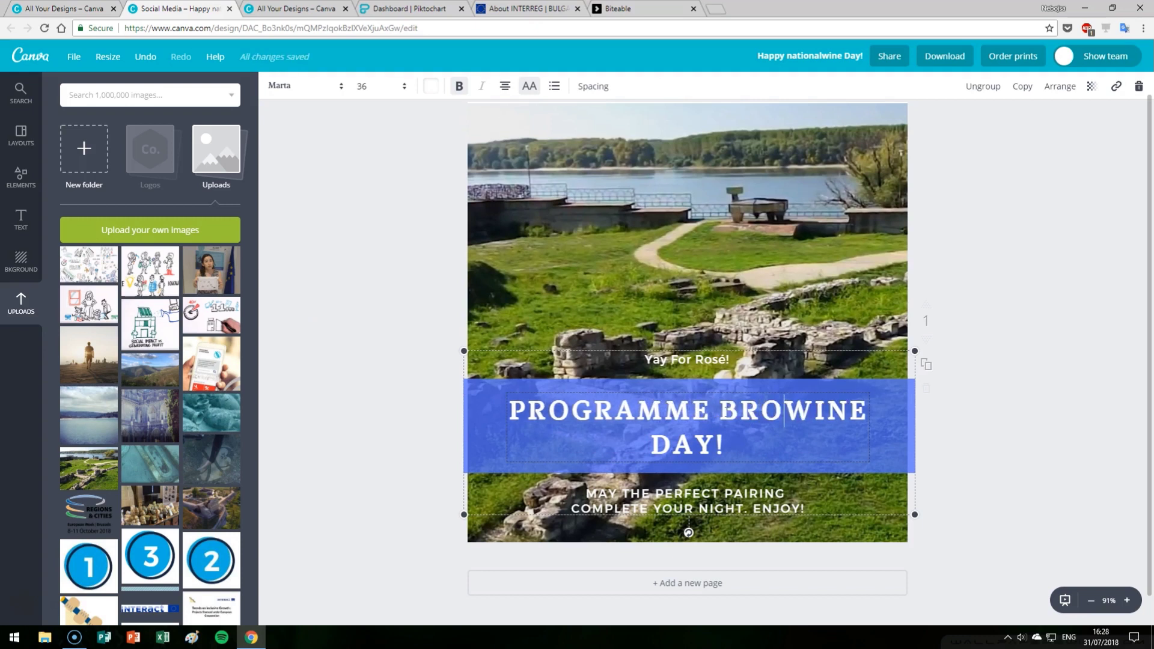
pyautogui.press('Delete')
pyautogui.press('Delete')
pyautogui.press('Delete')
pyautogui.press('Delete')
pyautogui.press('Delete')
pyautogui.press('Delete')
pyautogui.press('Delete')
pyautogui.press('Delete')
pyautogui.press('Delete')
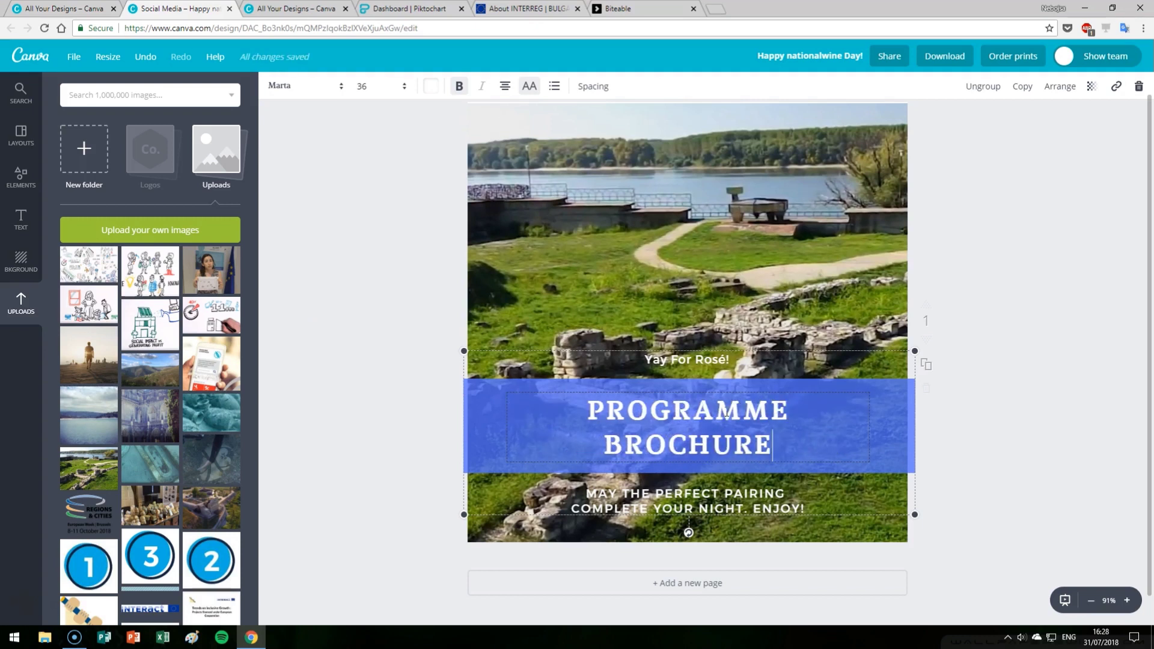
pyautogui.click(1093, 185)
pyautogui.scroll(-1, 116, 378)
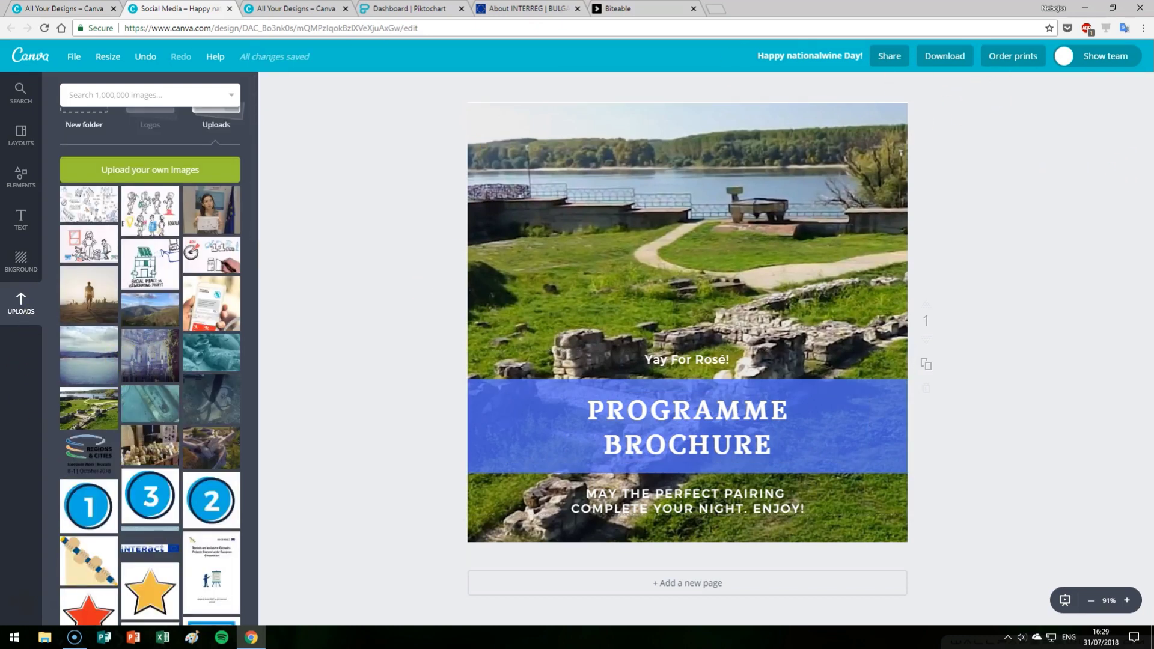
# Step: Switch to the Piktochart tab and start an infographic from the Minimalist 2 template
pyautogui.hotkey('ctrl', 'Tab')
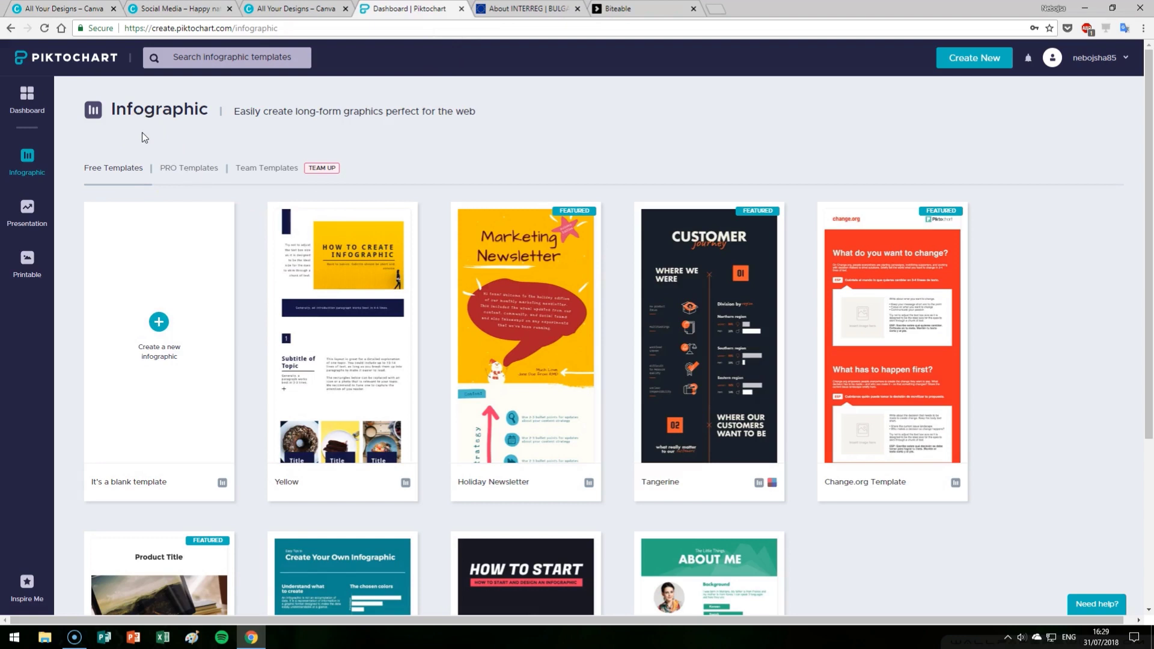
pyautogui.scroll(-2, 492, 195)
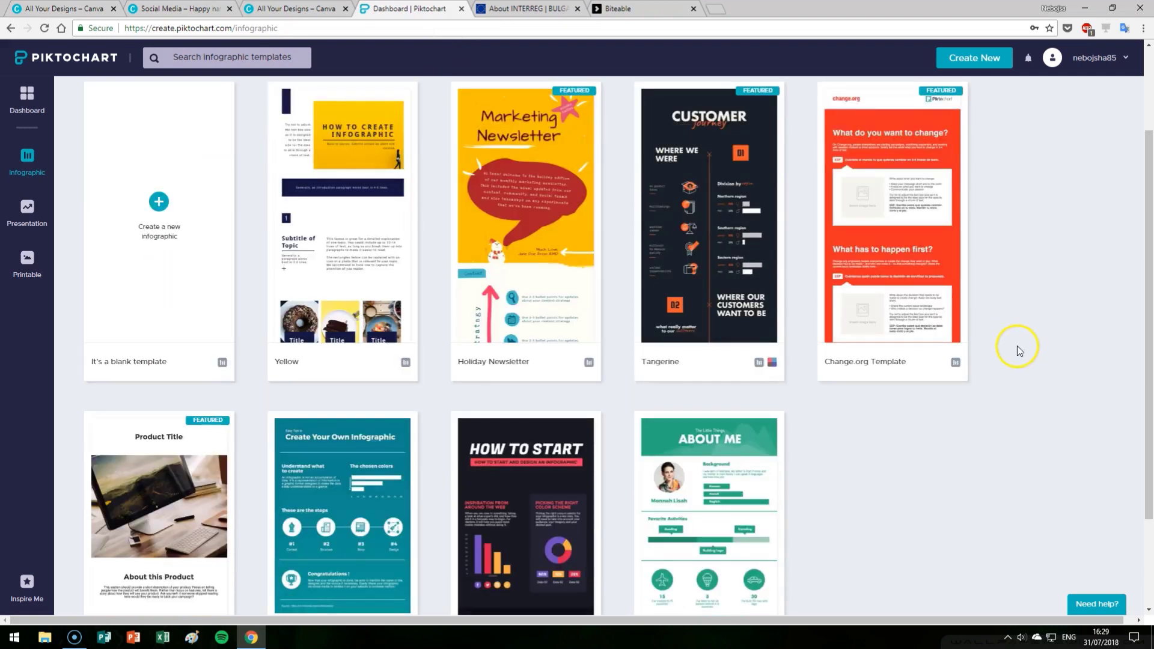
pyautogui.scroll(-2, 1016, 345)
pyautogui.moveTo(297, 345)
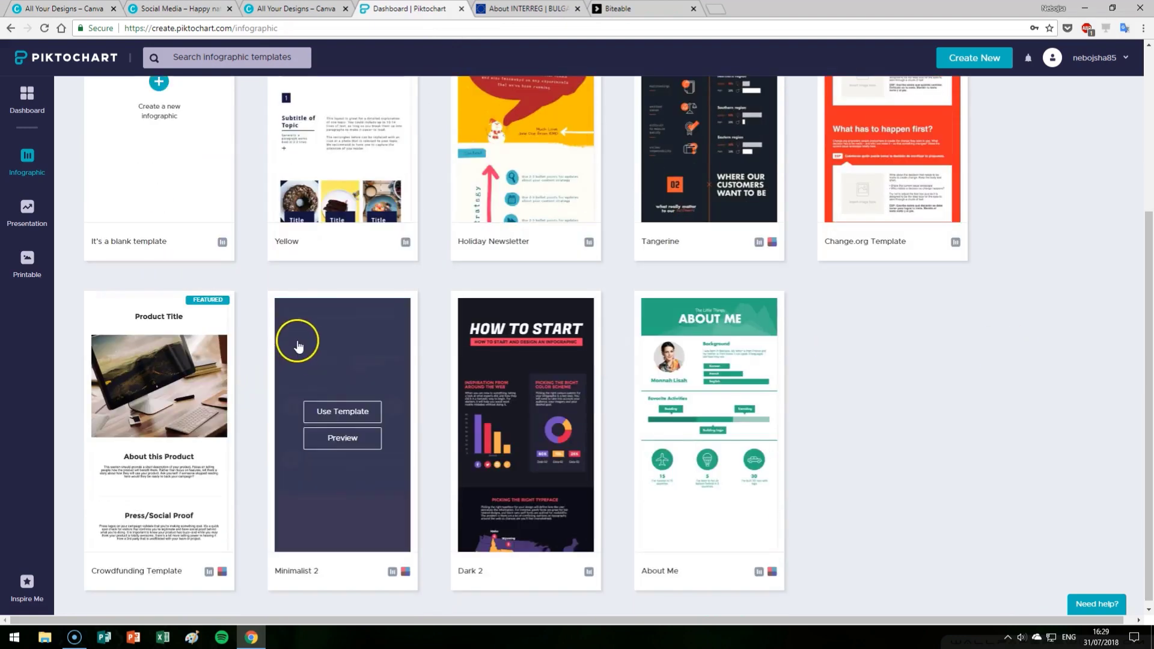
pyautogui.click(320, 414)
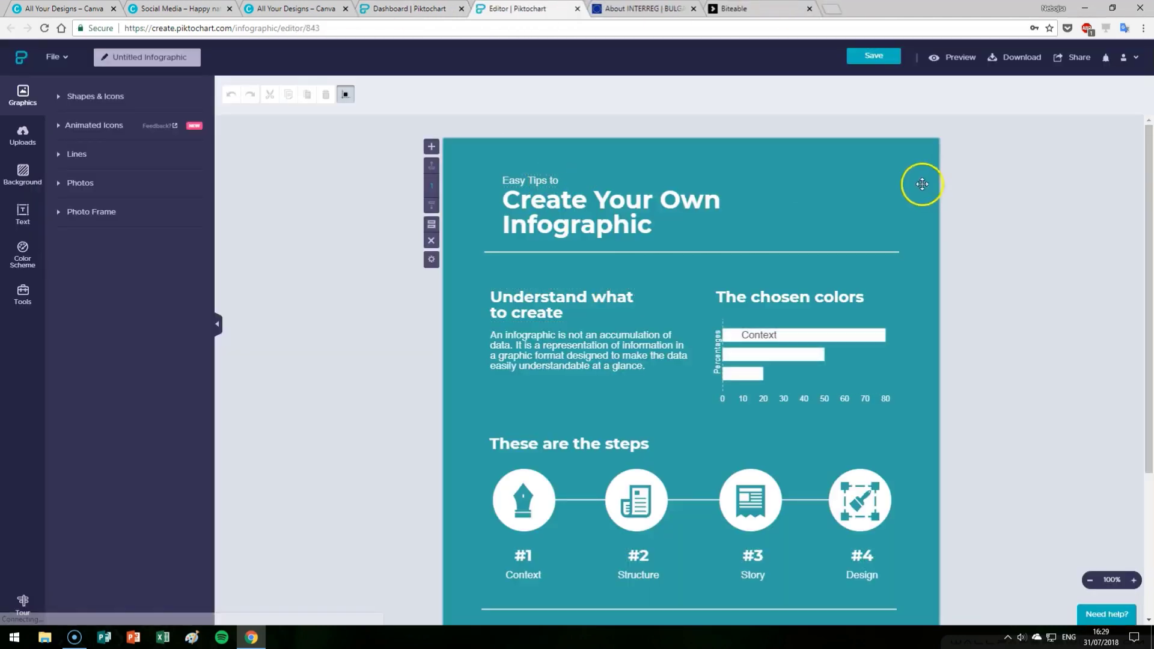
# Step: Recolour the infographic's background block blue
pyautogui.click(814, 161)
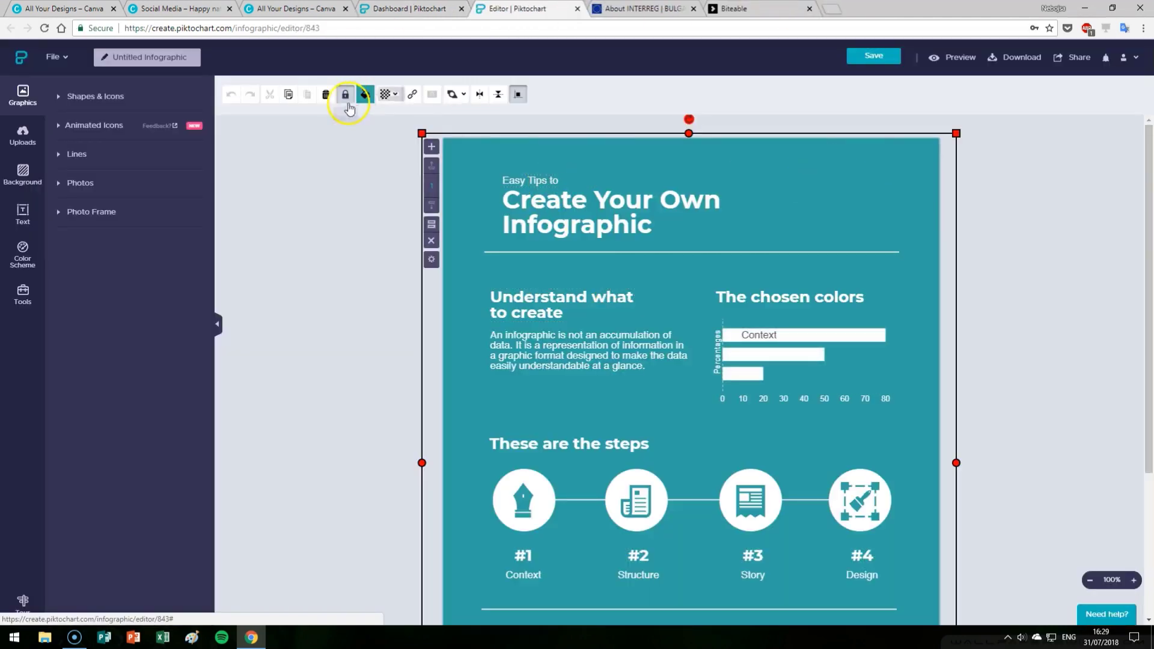
pyautogui.click(372, 93)
pyautogui.click(396, 230)
pyautogui.click(549, 301)
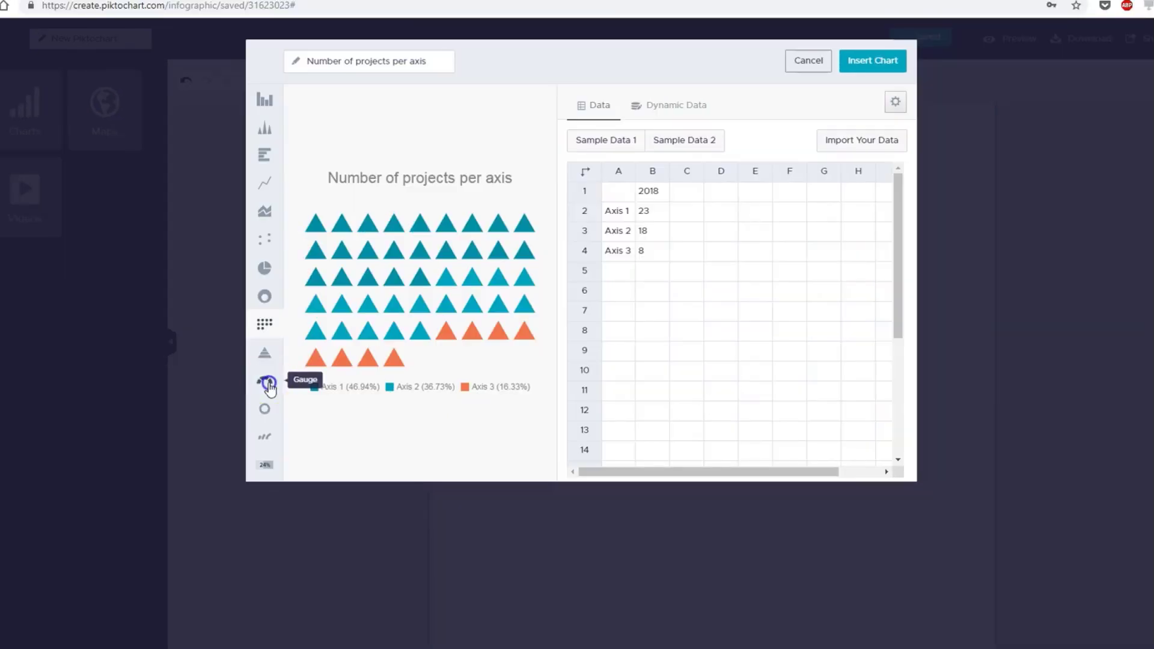
# Step: Change the Number of projects per axis chart to a gauge chart
pyautogui.click(268, 385)
pyautogui.moveTo(390, 335)
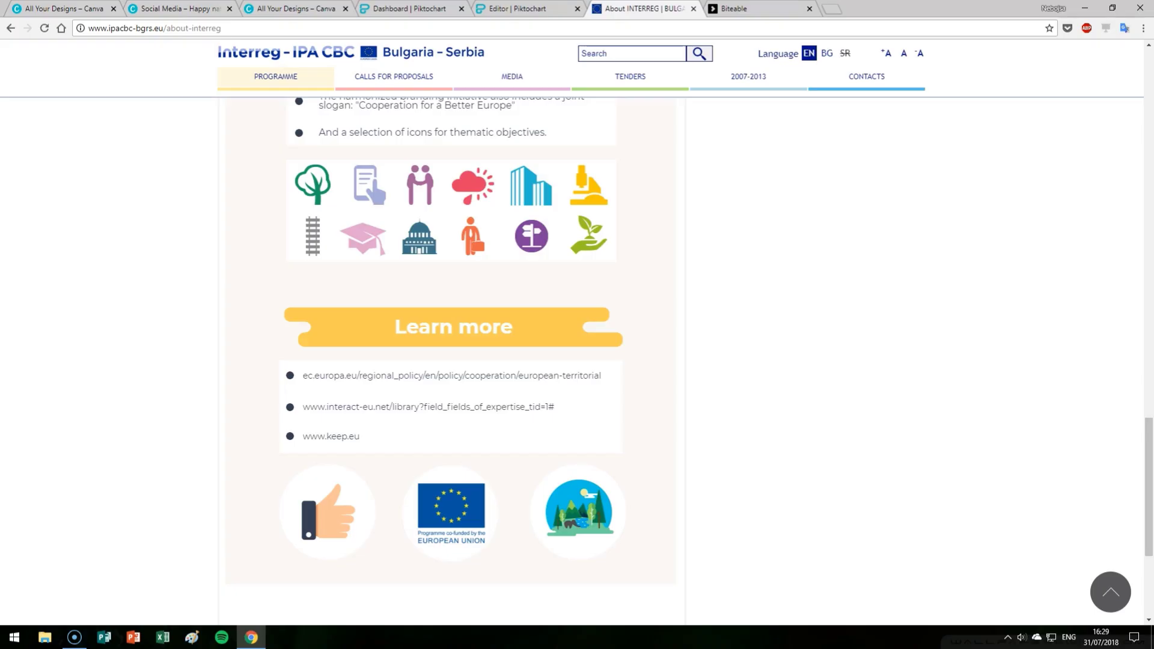
pyautogui.scroll(20, 46, 417)
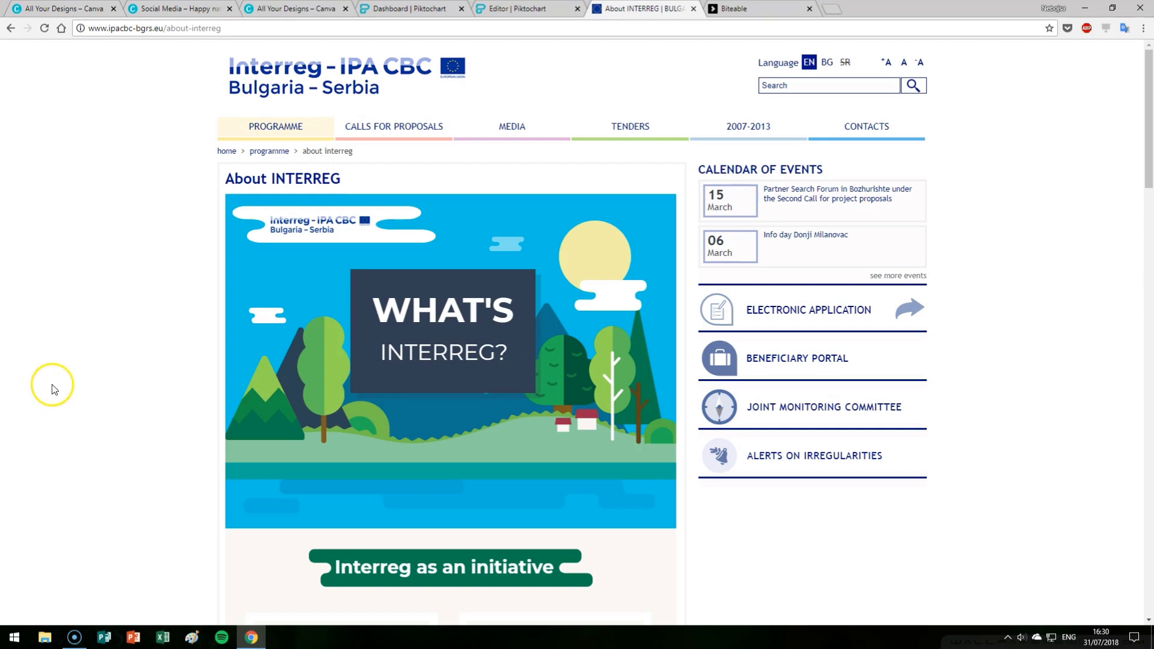
pyautogui.scroll(-6, 51, 388)
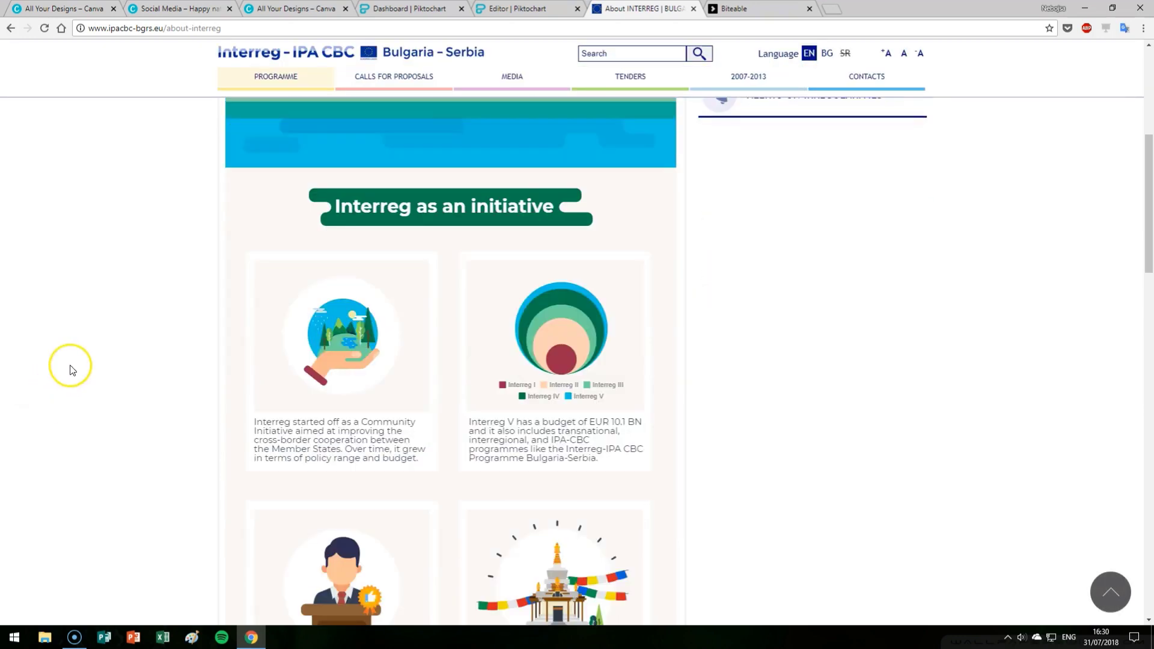
pyautogui.scroll(-8, 70, 369)
pyautogui.scroll(6, 554, 348)
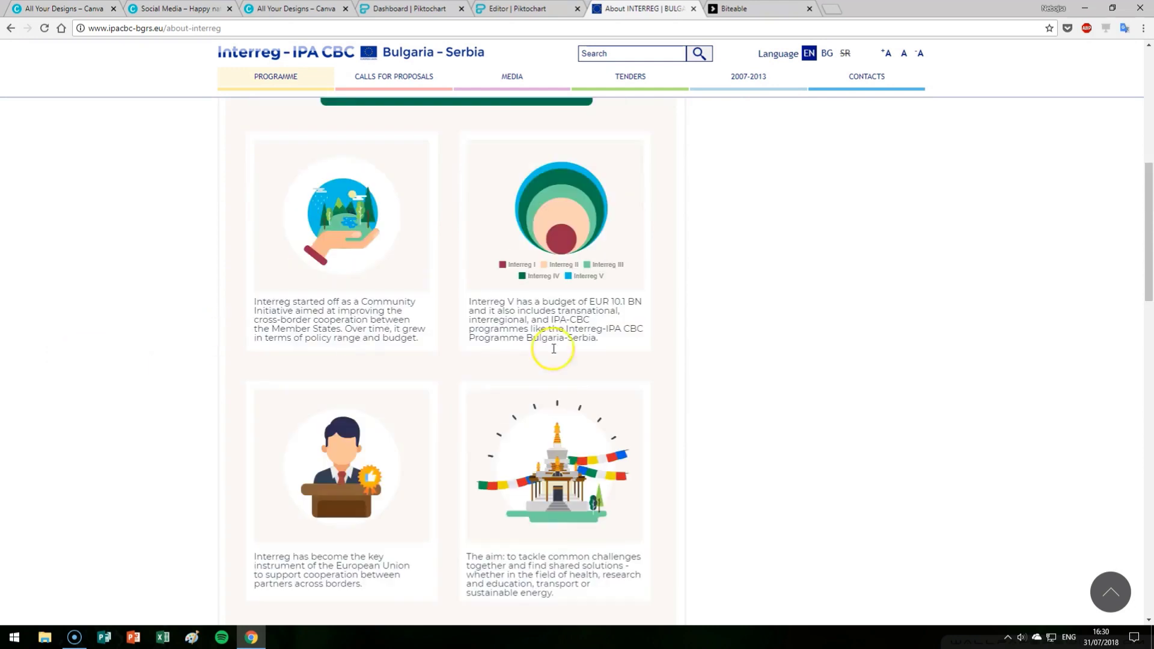
pyautogui.scroll(3, 613, 369)
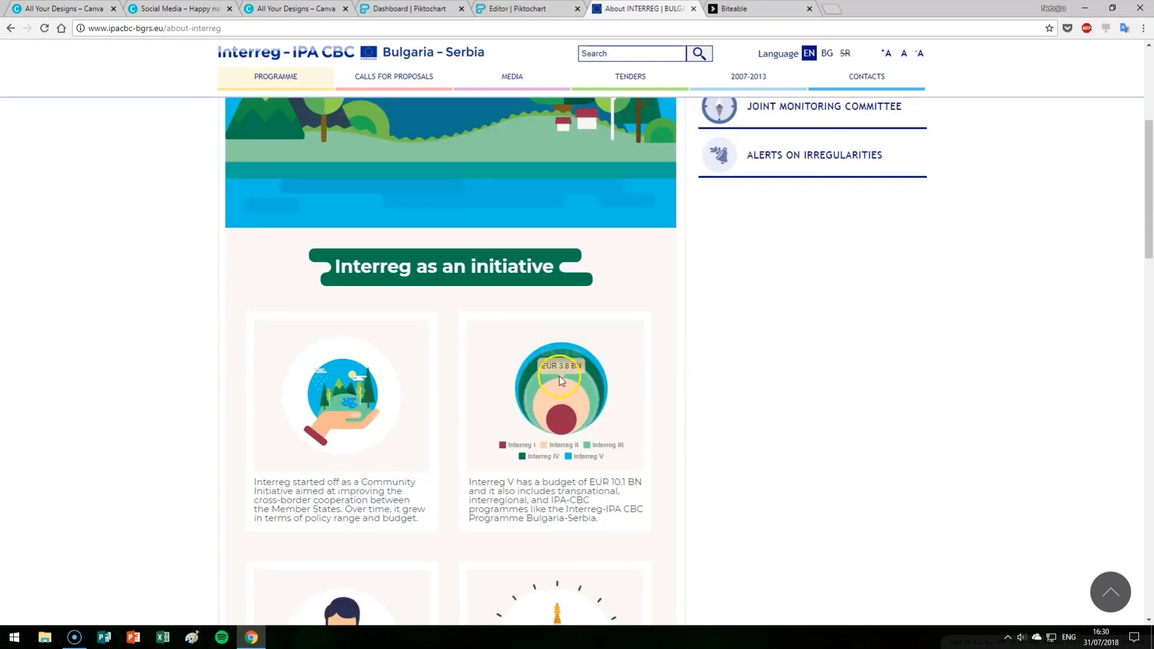
pyautogui.scroll(5, 857, 270)
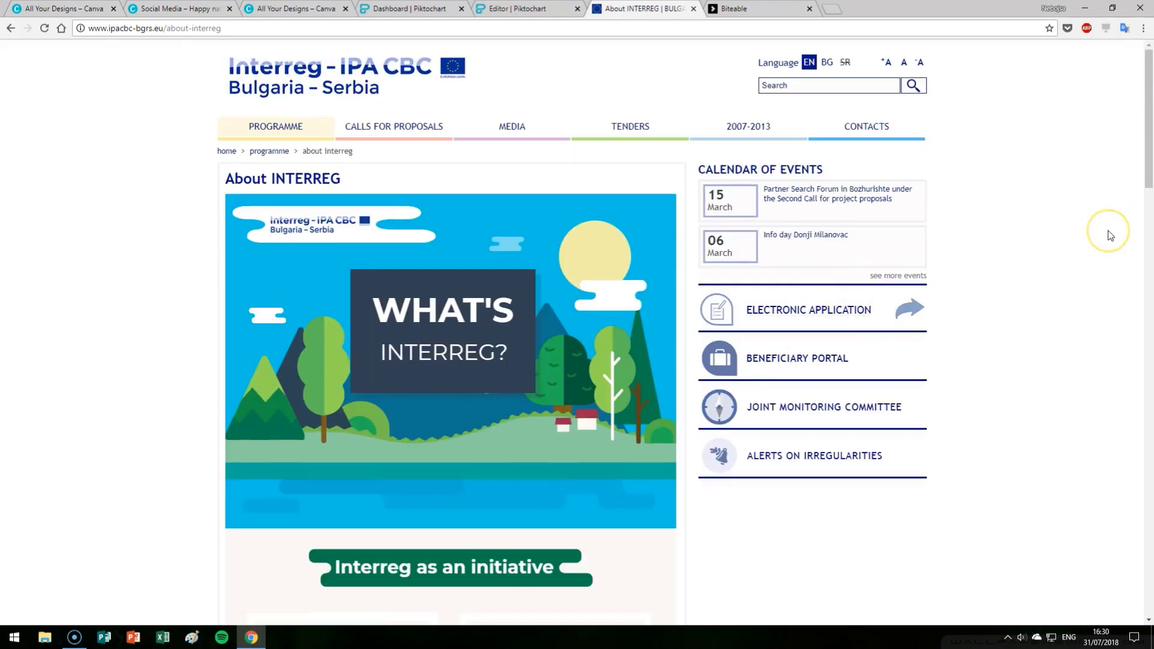
pyautogui.scroll(-10, 1109, 236)
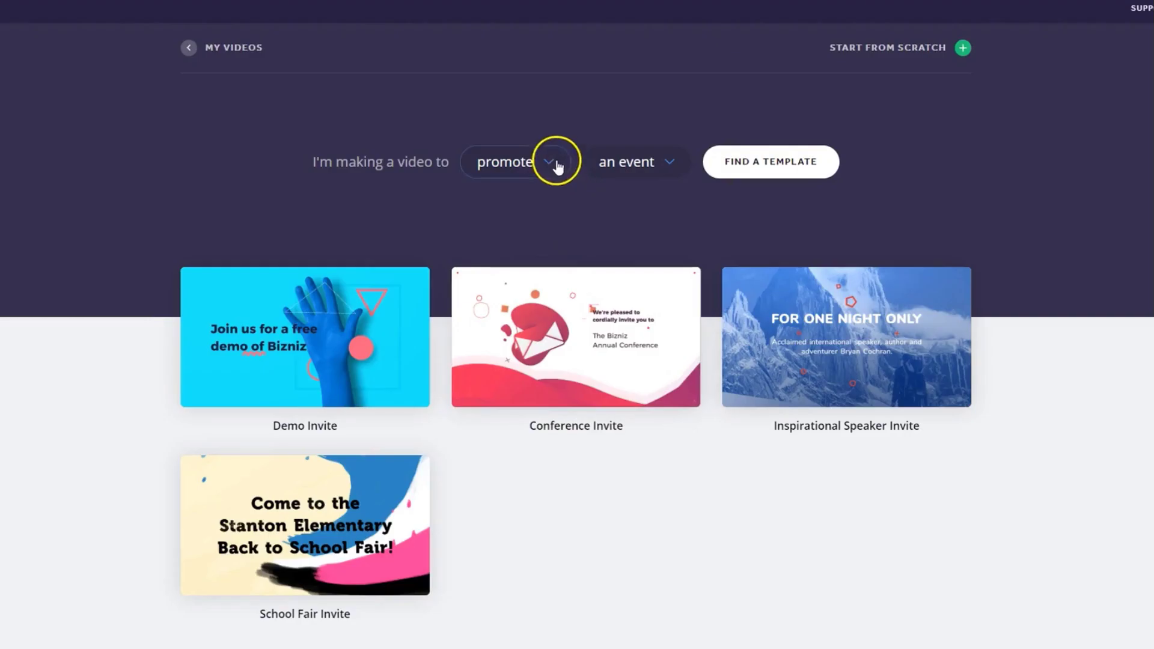
# Step: Find templates for explaining a concept
pyautogui.click(558, 167)
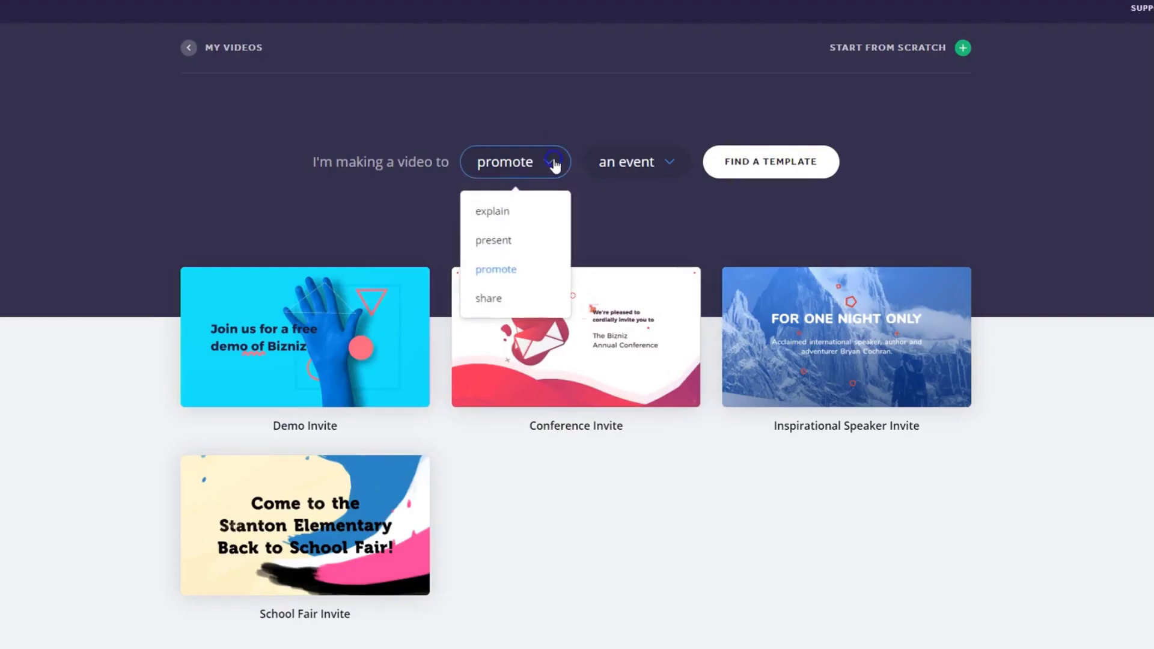
pyautogui.click(509, 218)
pyautogui.click(671, 164)
pyautogui.click(596, 206)
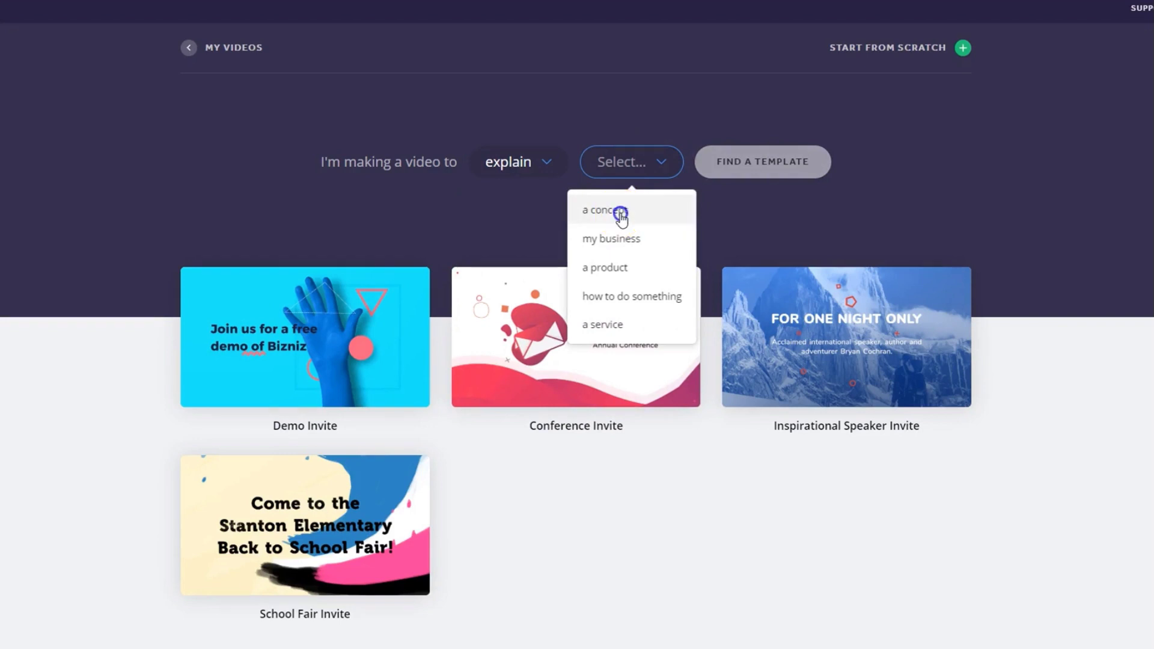
pyautogui.click(753, 160)
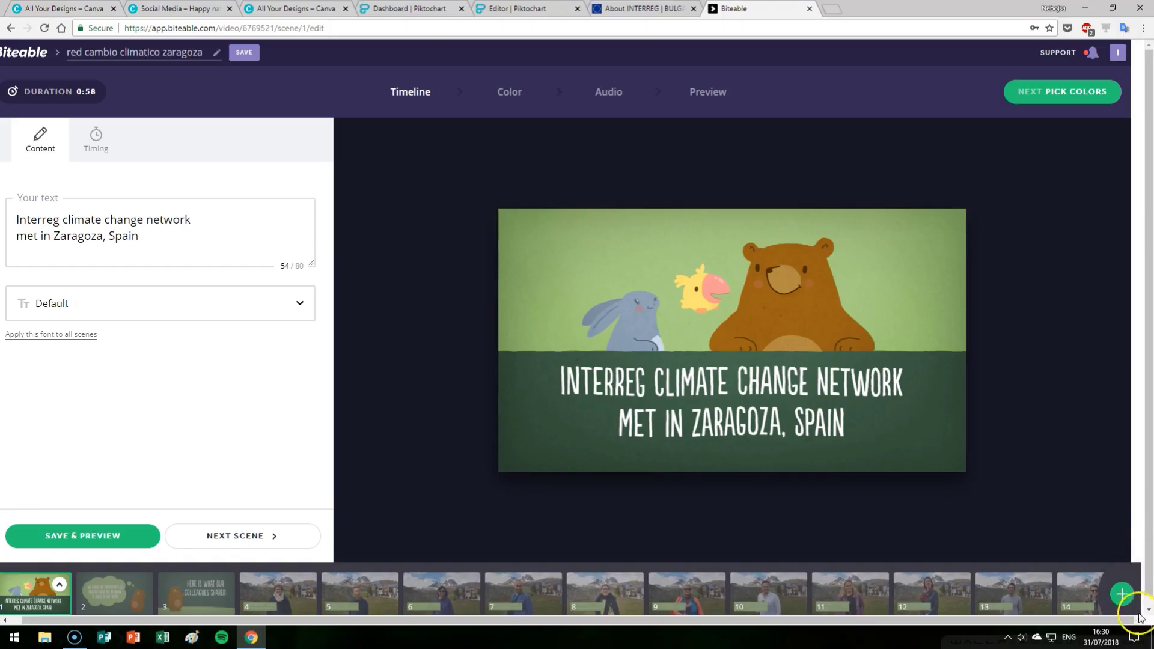
# Step: Add the numbered 10 Business scene as the video's second scene
pyautogui.click(1122, 593)
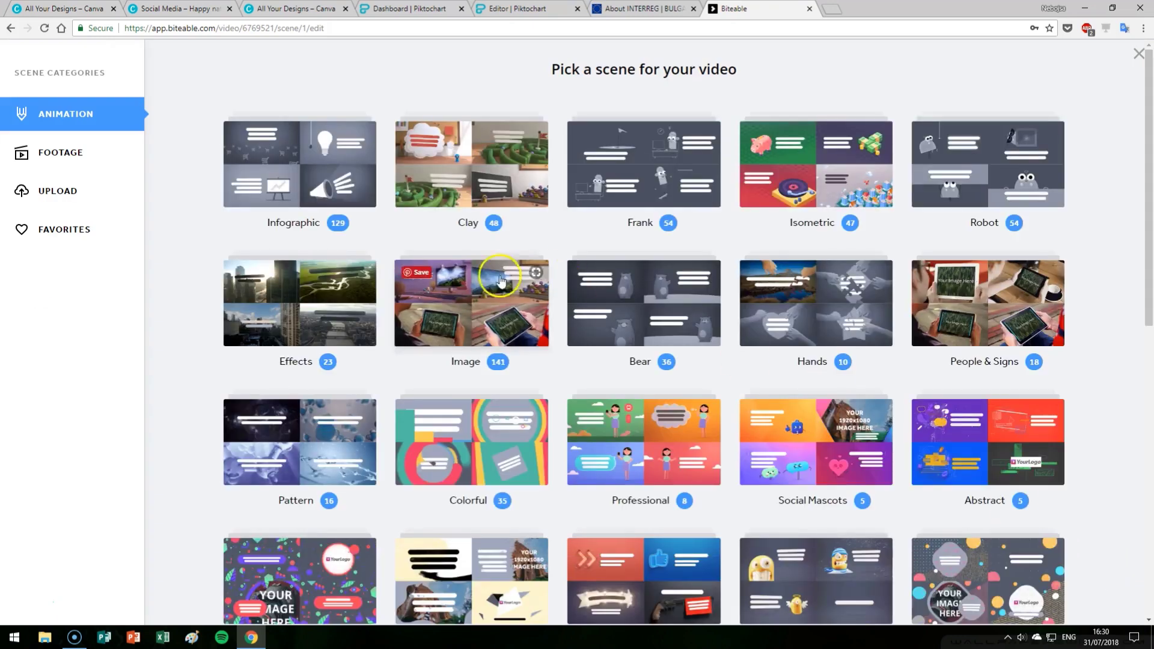
pyautogui.scroll(-2, 430, 373)
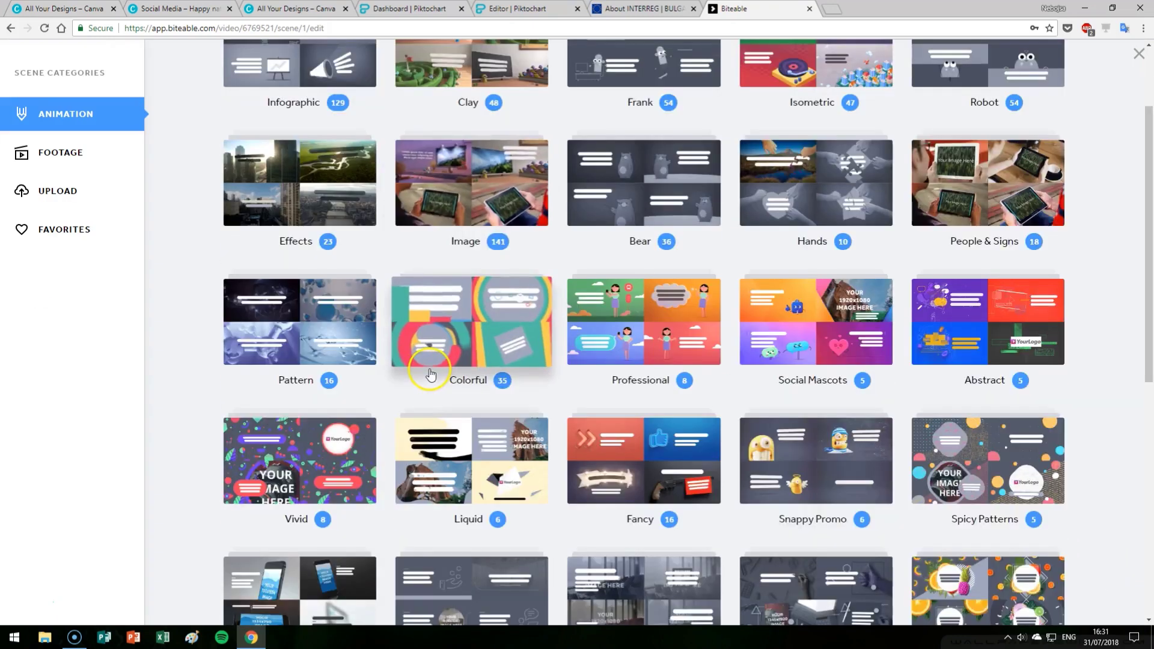
pyautogui.scroll(-2, 430, 379)
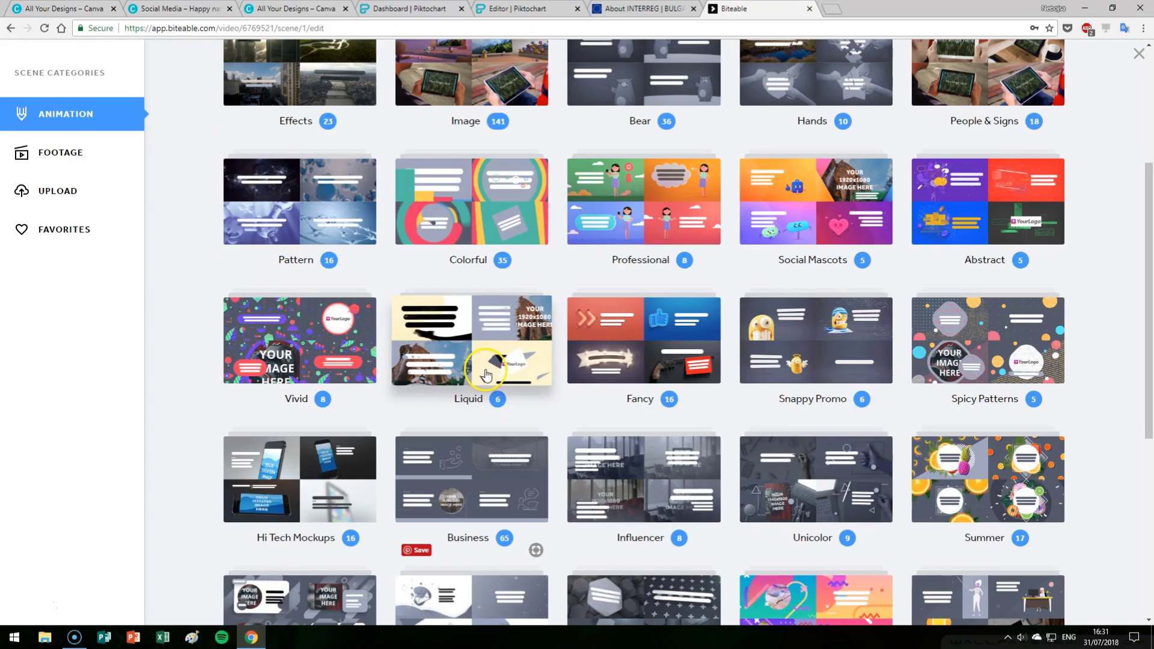
pyautogui.scroll(-2, 486, 376)
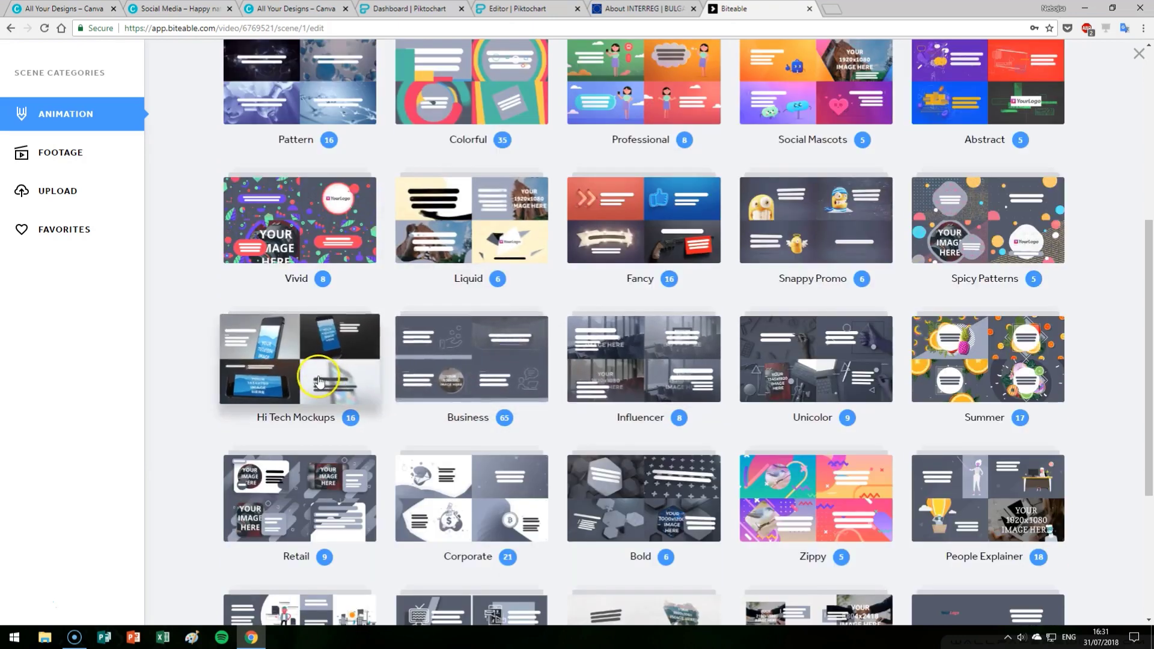
pyautogui.click(499, 353)
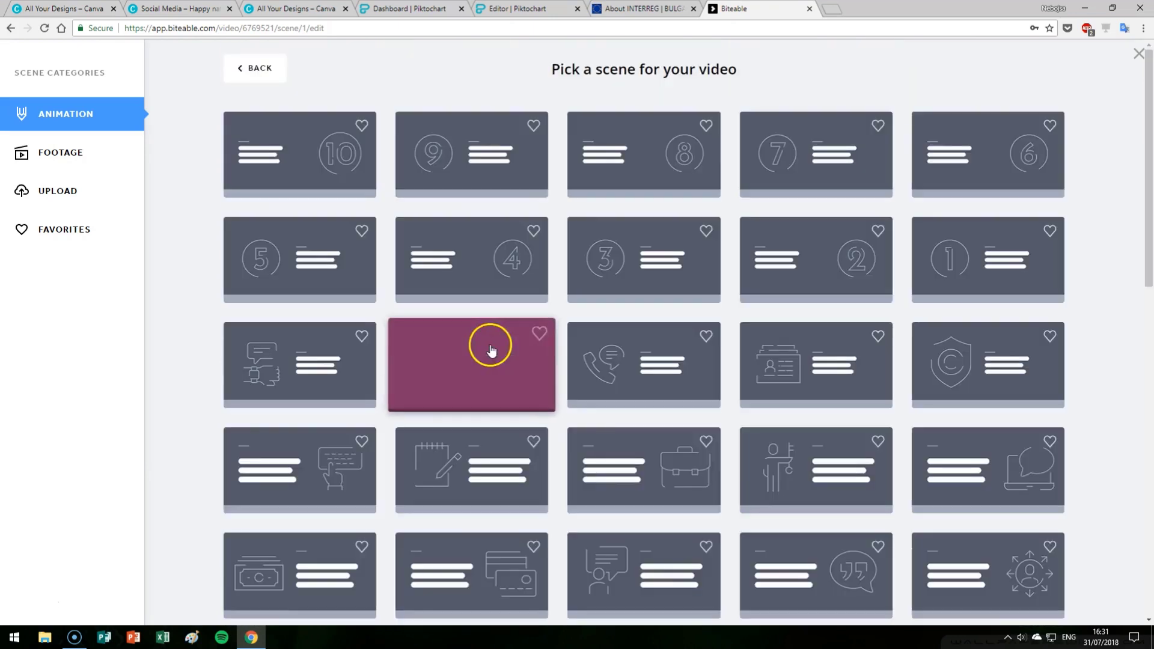
pyautogui.click(318, 151)
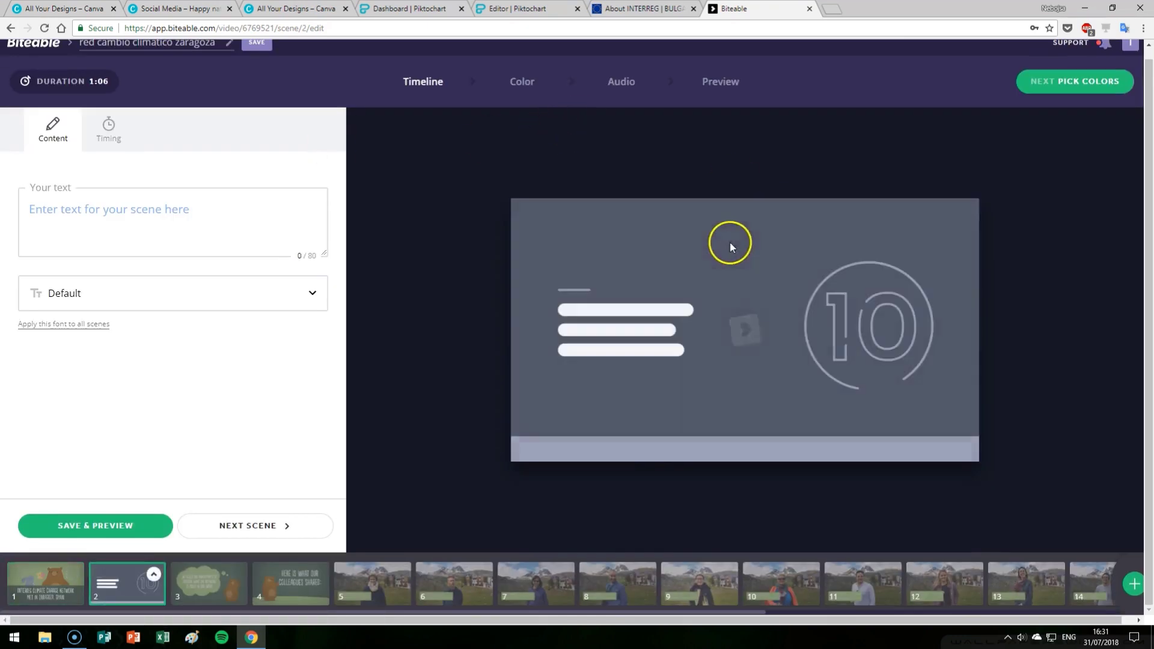
# Step: Enter 'Come to pur partner search event' as scene 2's text and save the preview
pyautogui.click(95, 218)
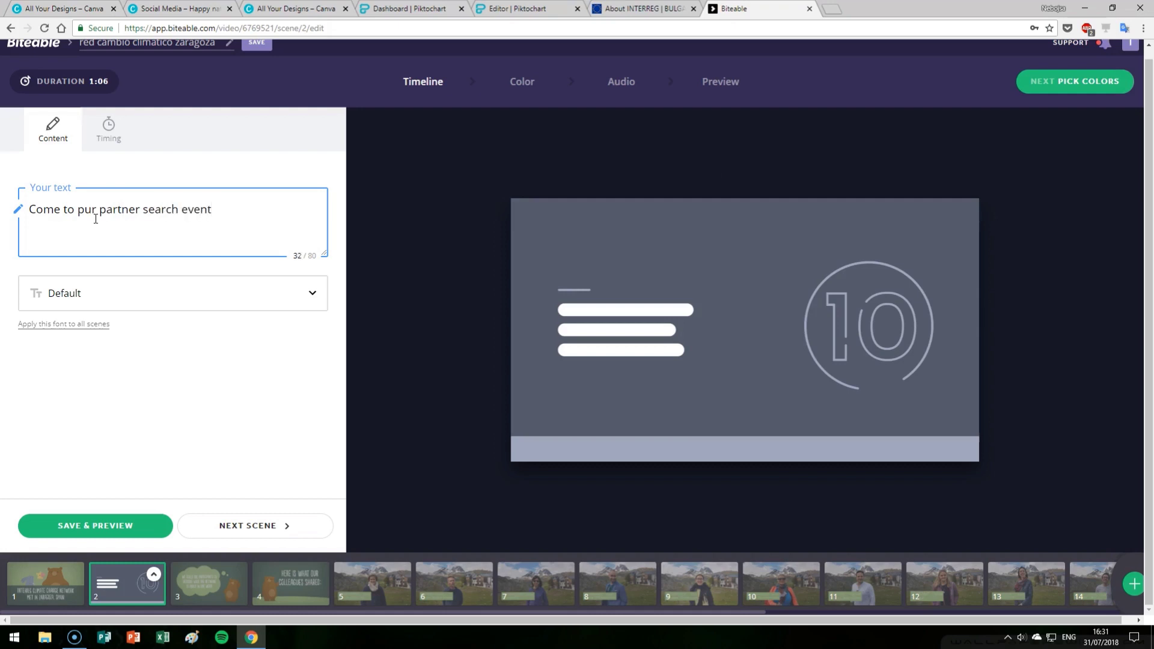
pyautogui.click(120, 512)
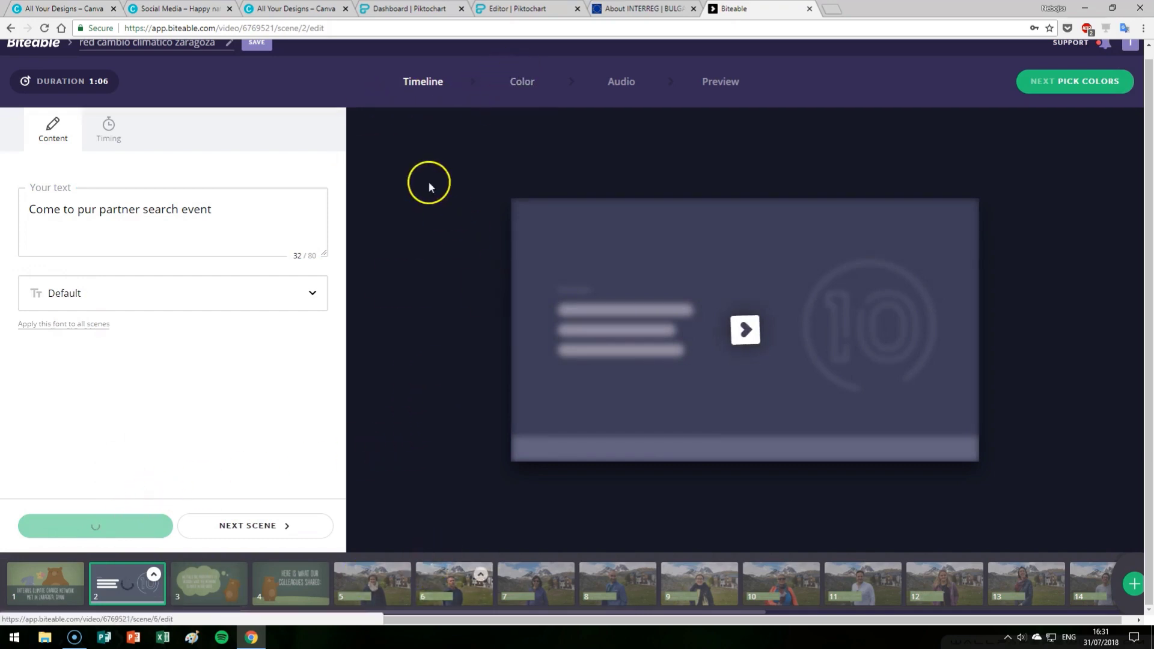
pyautogui.click(531, 82)
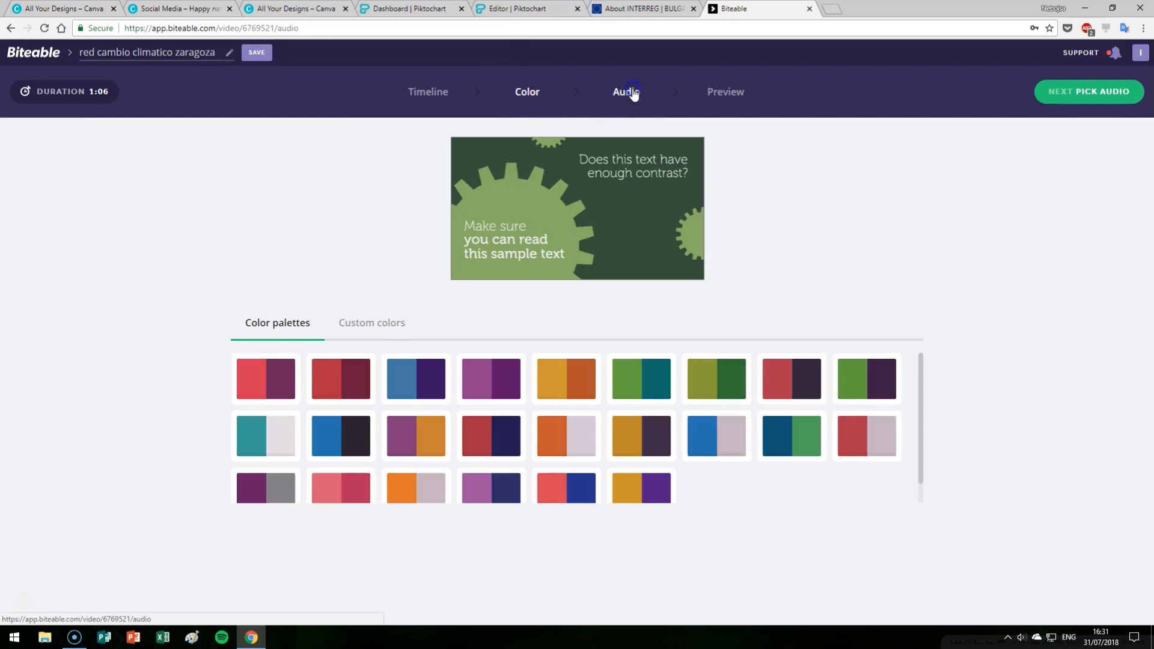
# Step: Browse the Audio track list, then proceed to the Preview step
pyautogui.click(633, 93)
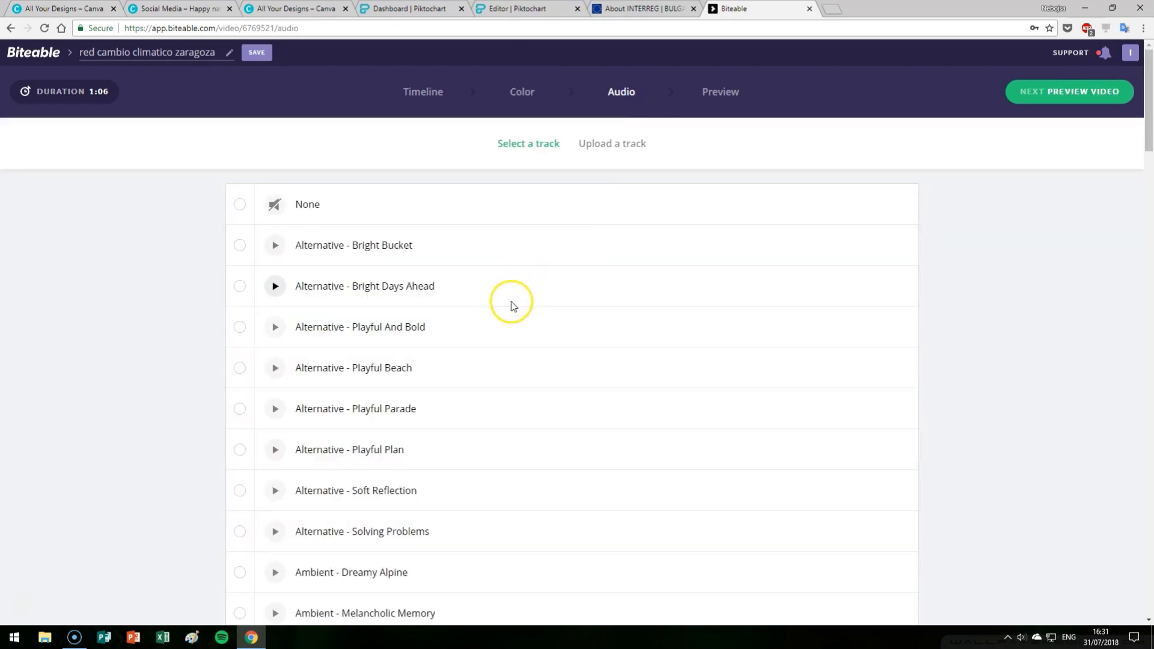
pyautogui.scroll(-7, 511, 306)
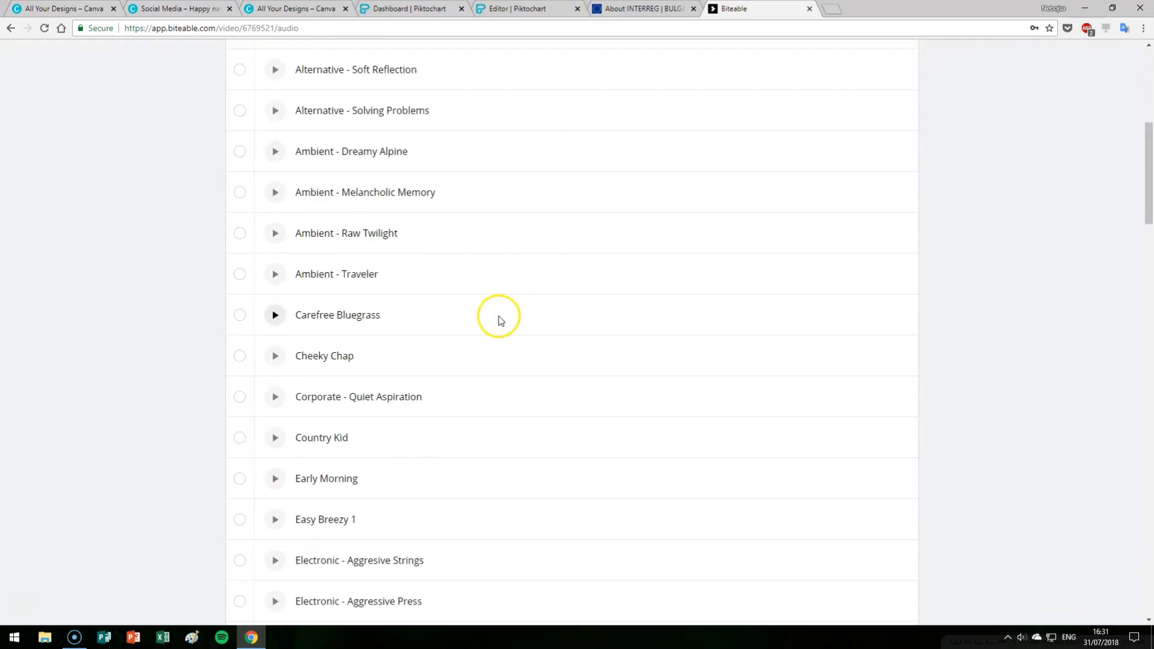
pyautogui.scroll(7, 498, 320)
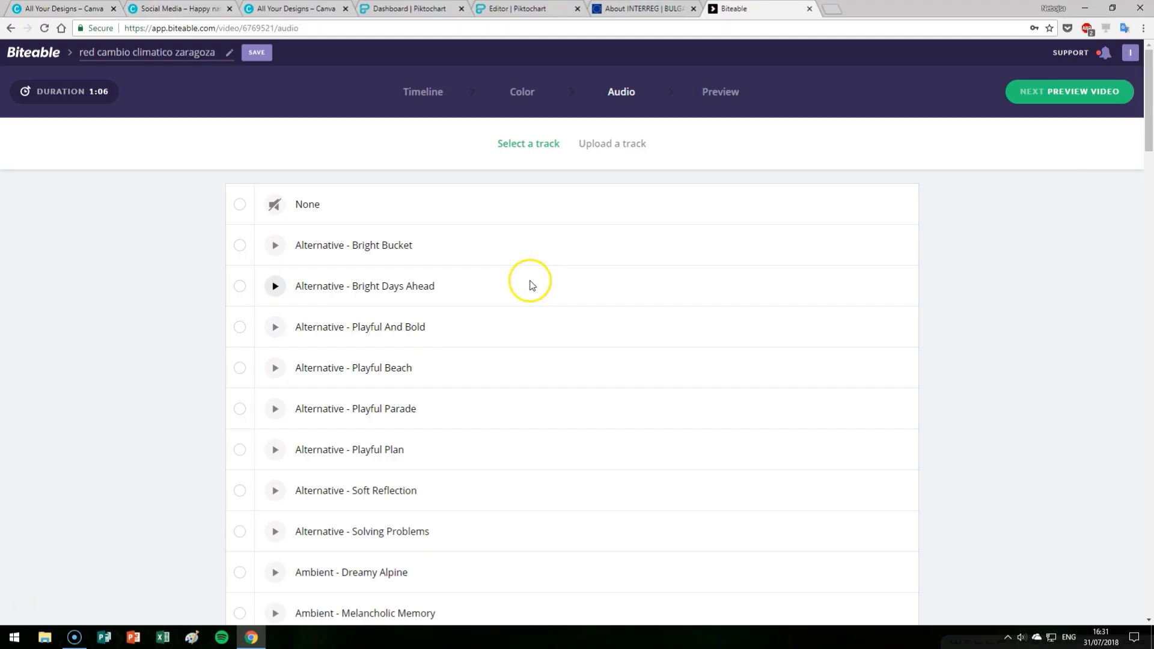
pyautogui.scroll(-20, 529, 290)
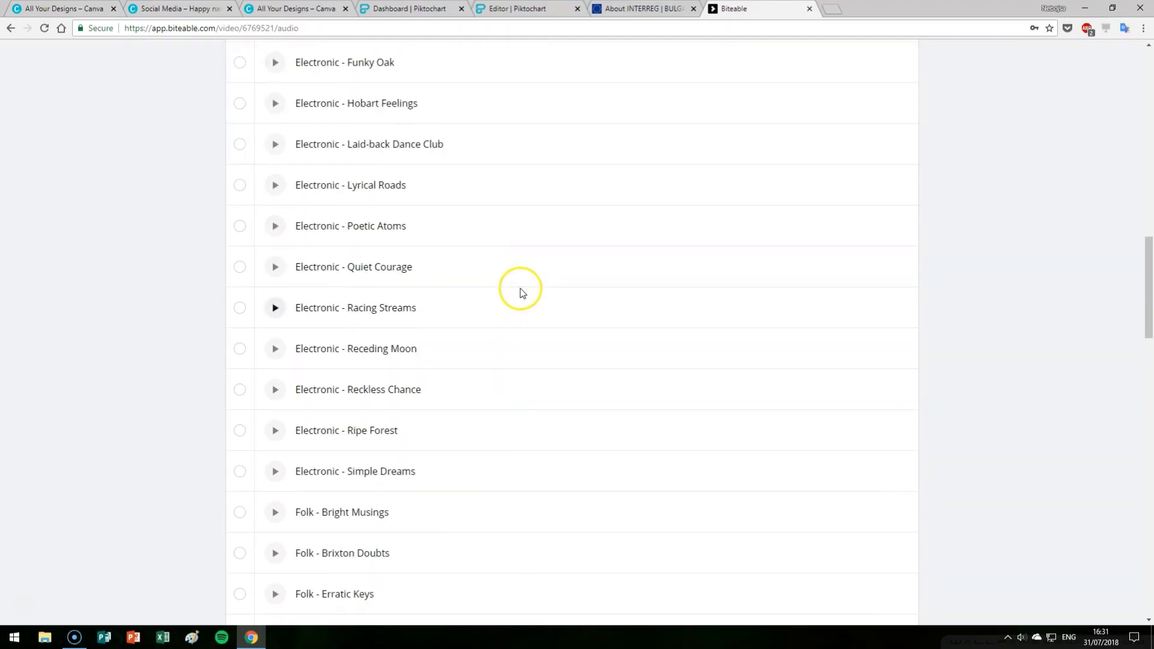
pyautogui.scroll(2, 516, 298)
pyautogui.scroll(15, 515, 297)
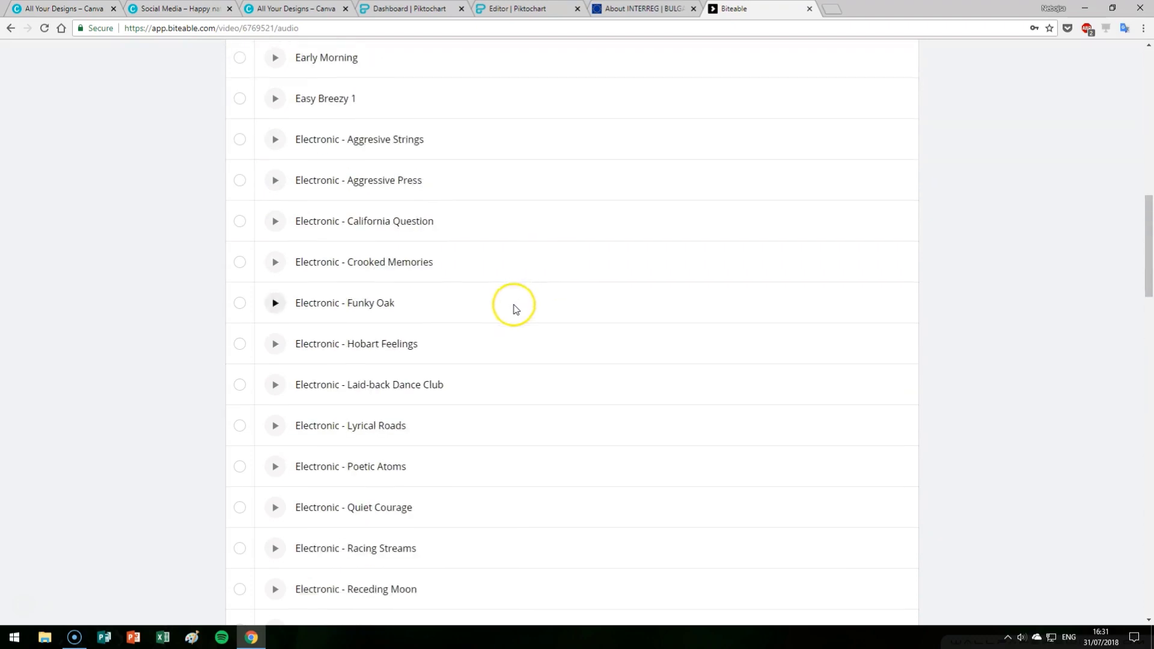
pyautogui.click(712, 92)
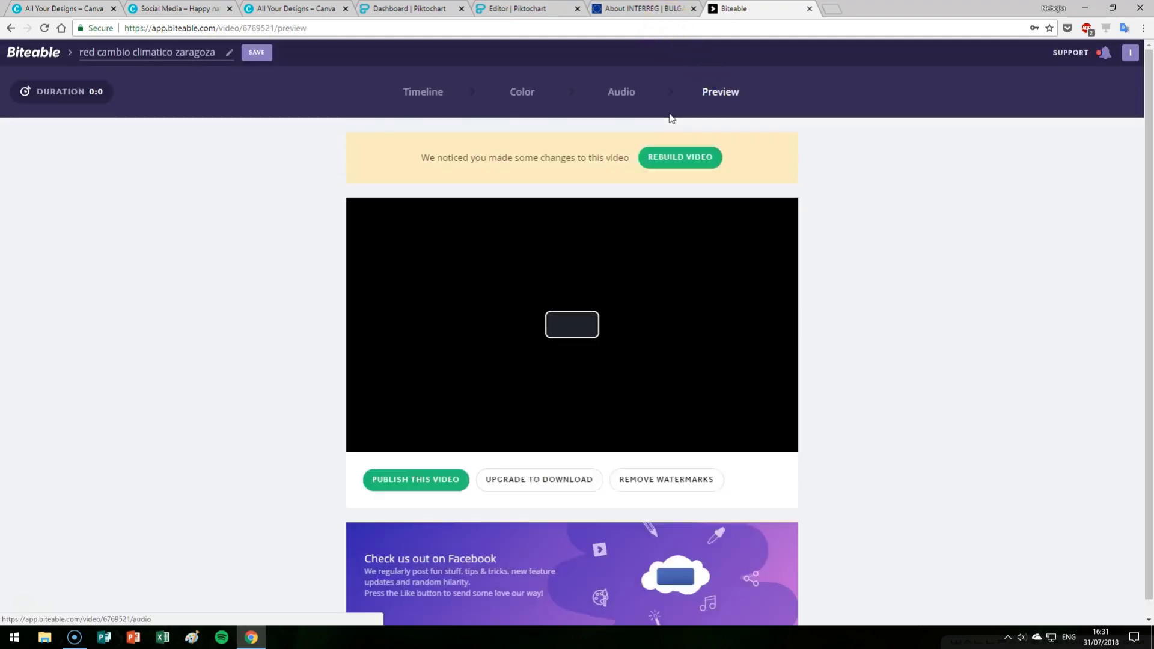